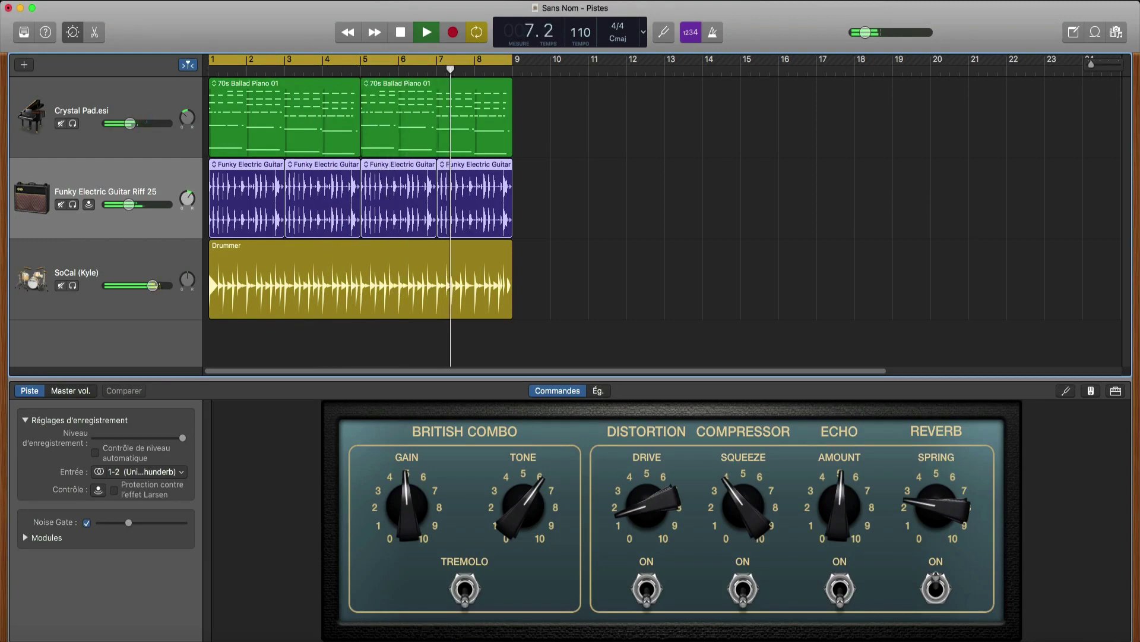
- Stop playback and inspect the Crystal Pad.esi piano track and its 70s Ballad Piano 01 regions
{"action": "key", "text": "space"}
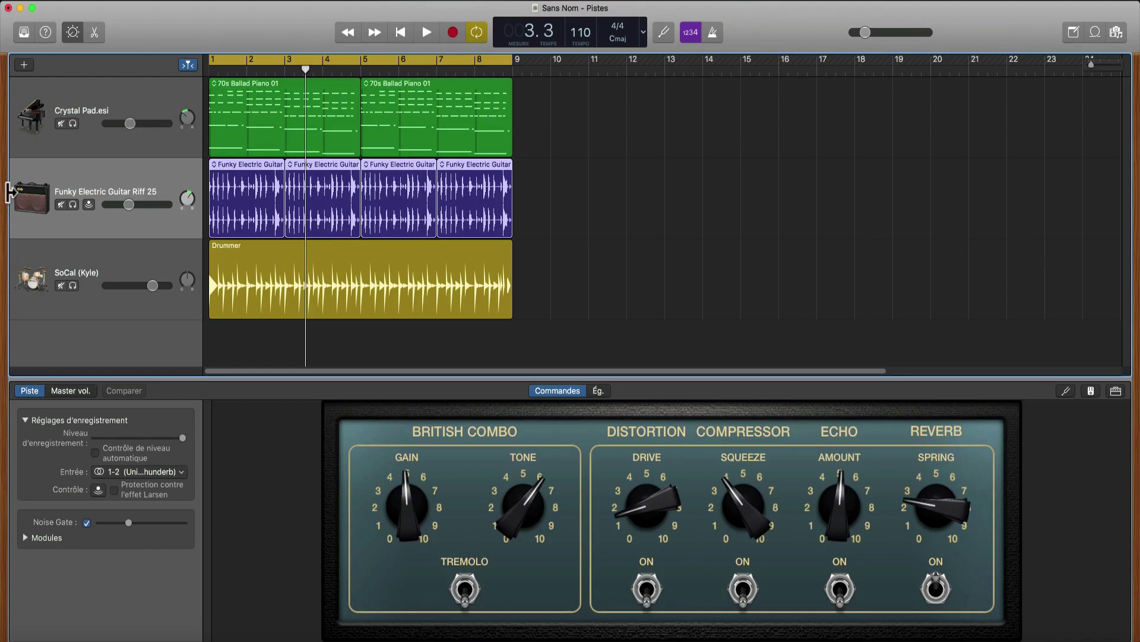
{"action": "left_click", "coordinate": [145, 96]}
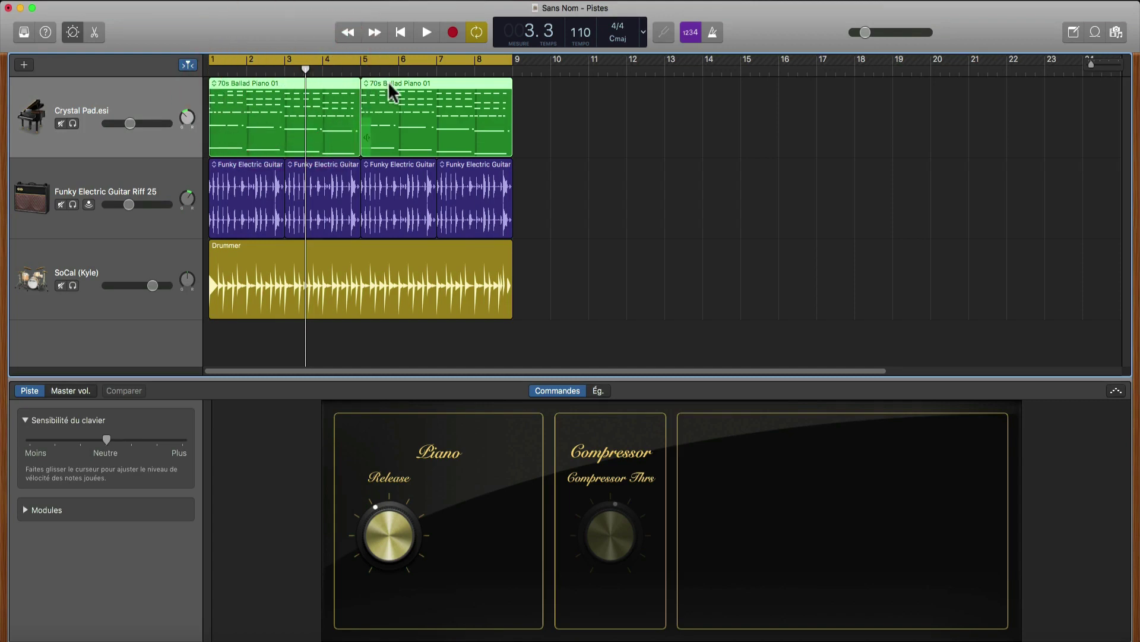
{"action": "left_click", "coordinate": [291, 84]}
{"action": "left_click", "coordinate": [139, 92]}
- Inspect the Funky Electric Guitar Riff 25 track by selecting it and each of its four regions in turn
{"action": "left_click", "coordinate": [127, 171]}
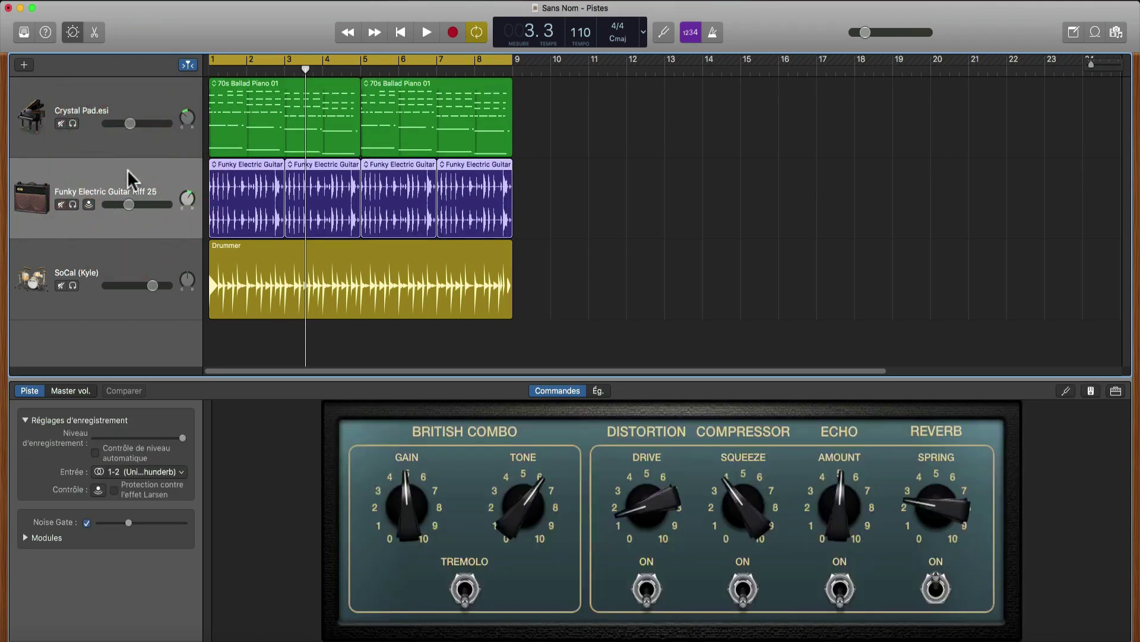
{"action": "left_click", "coordinate": [253, 158]}
{"action": "left_click", "coordinate": [328, 161]}
{"action": "left_click", "coordinate": [389, 167]}
{"action": "left_click", "coordinate": [480, 167]}
- Select the SoCal (Kyle) drummer track and compare it with the guitar and piano tracks and their controls
{"action": "left_click", "coordinate": [146, 260]}
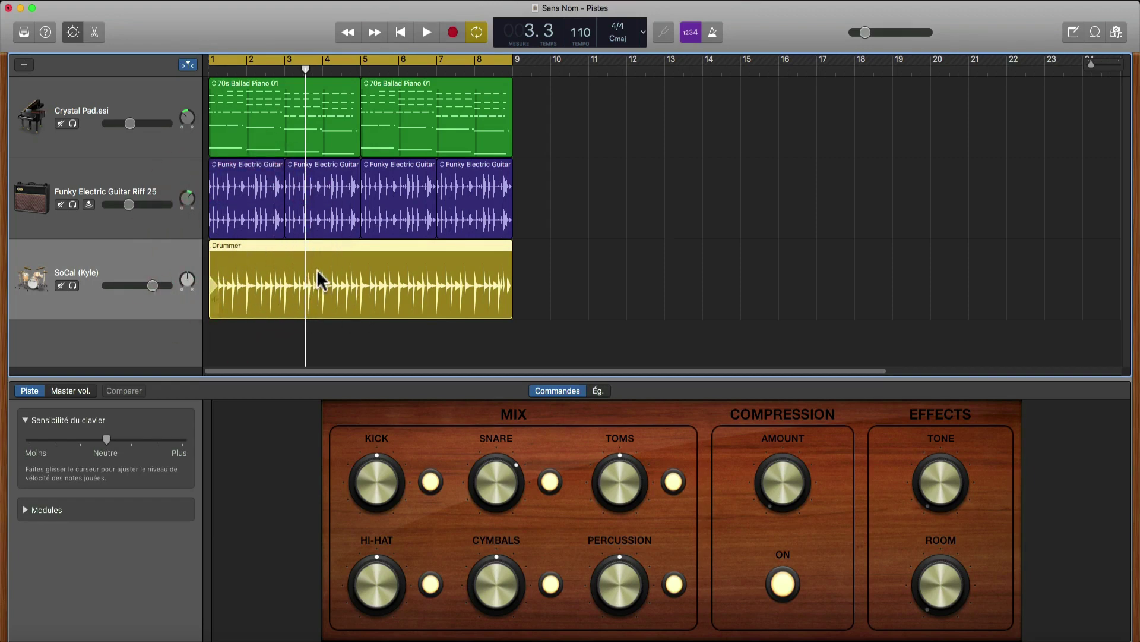
{"action": "left_click", "coordinate": [127, 248]}
{"action": "left_click", "coordinate": [127, 178]}
{"action": "left_click", "coordinate": [131, 98]}
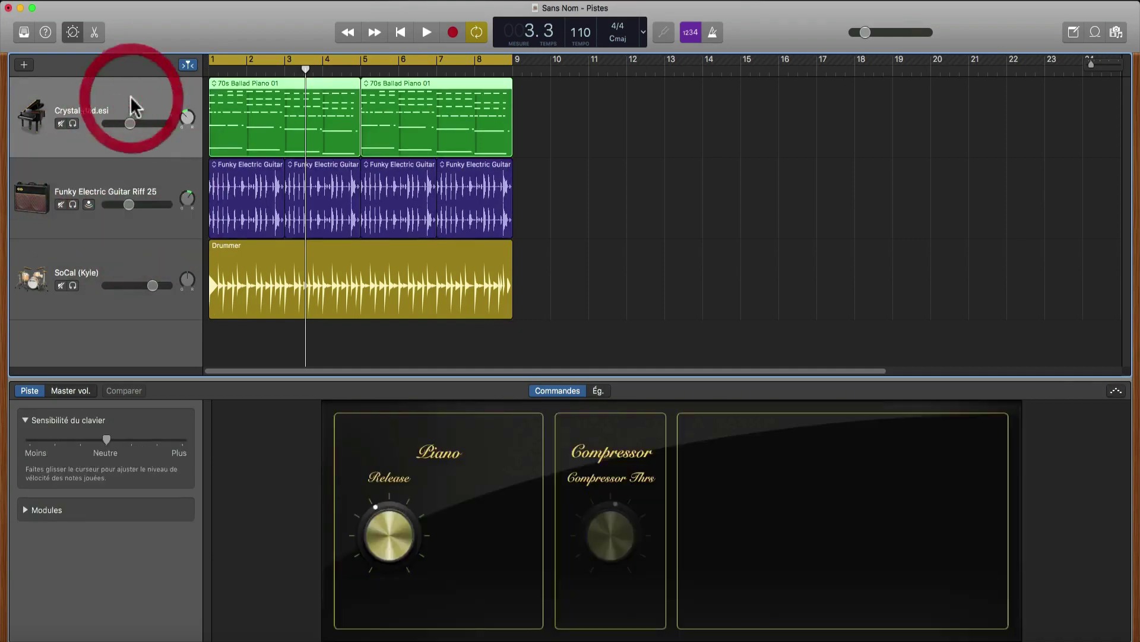
{"action": "left_click", "coordinate": [166, 259]}
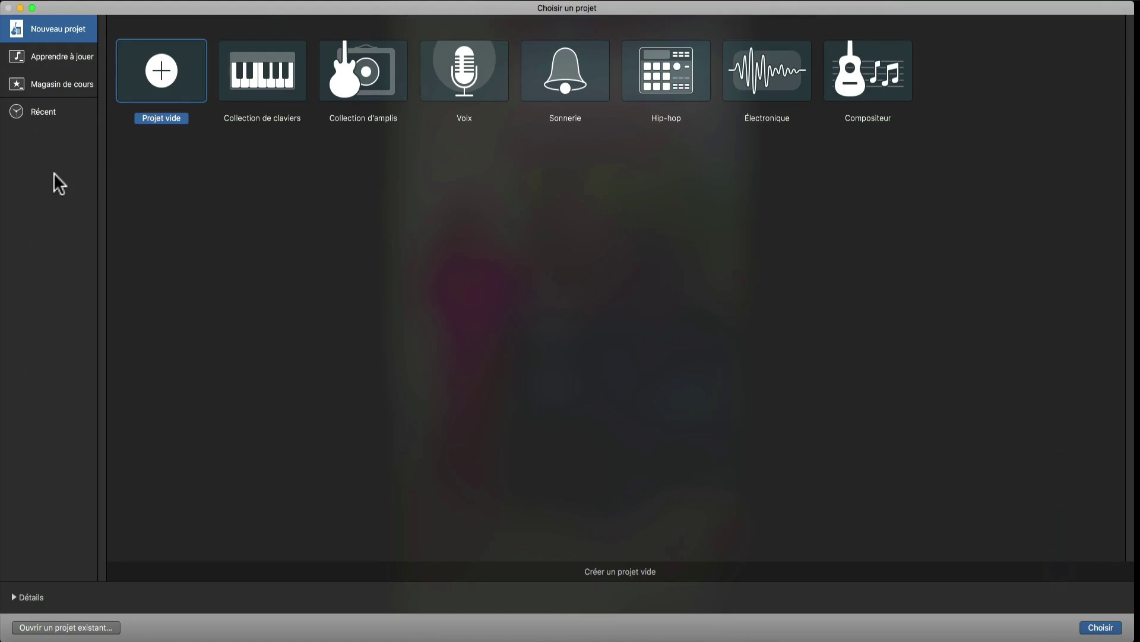
- Look through the Apprendre à jouer, Magasin de cours and Récent sections, and return to the Nouveau projet templates
{"action": "left_click", "coordinate": [59, 54]}
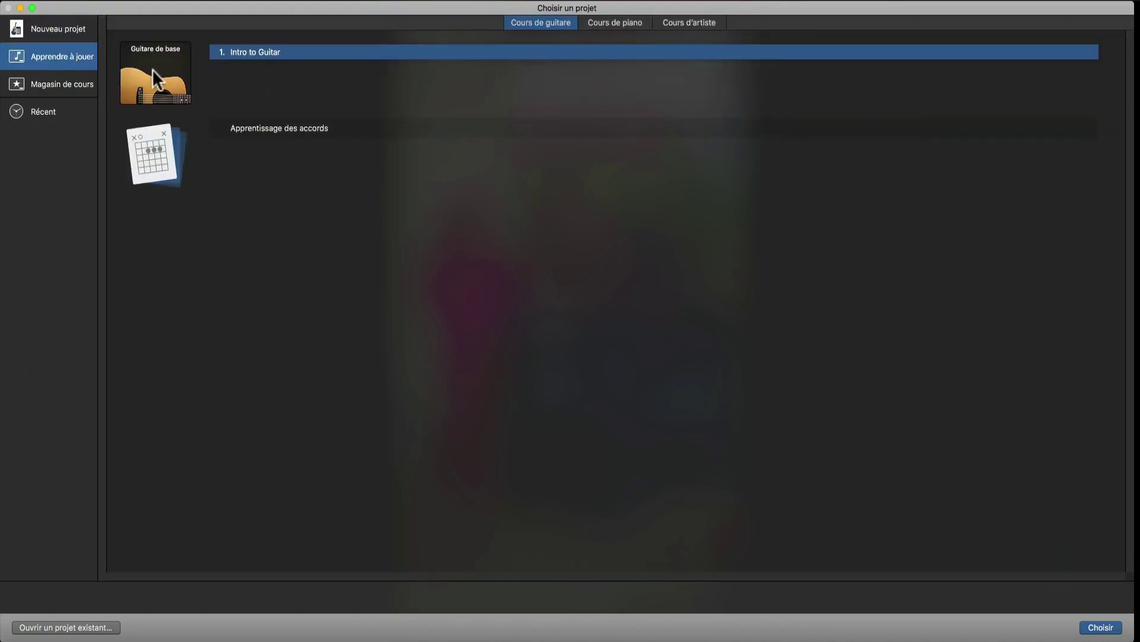
{"action": "left_click", "coordinate": [76, 83]}
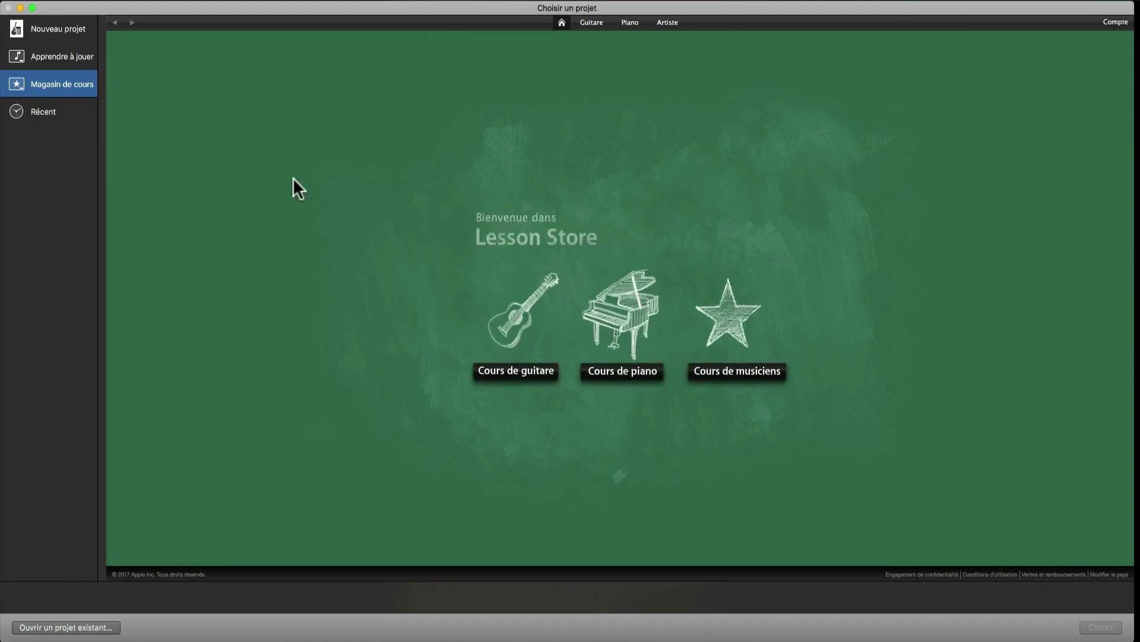
{"action": "left_click", "coordinate": [66, 113]}
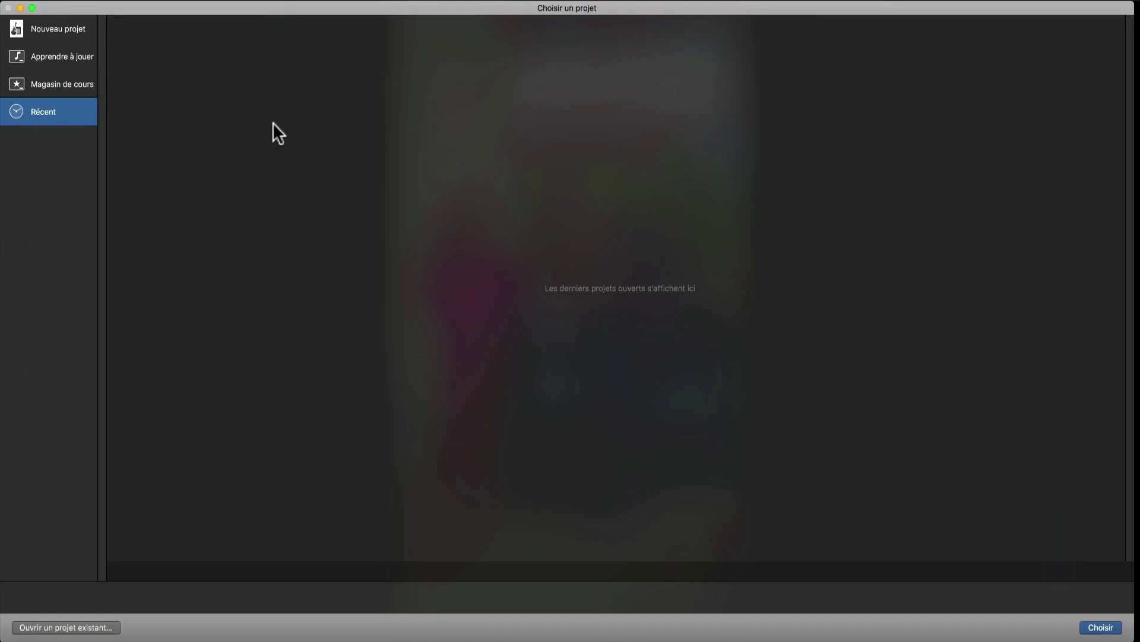
{"action": "left_click", "coordinate": [68, 33]}
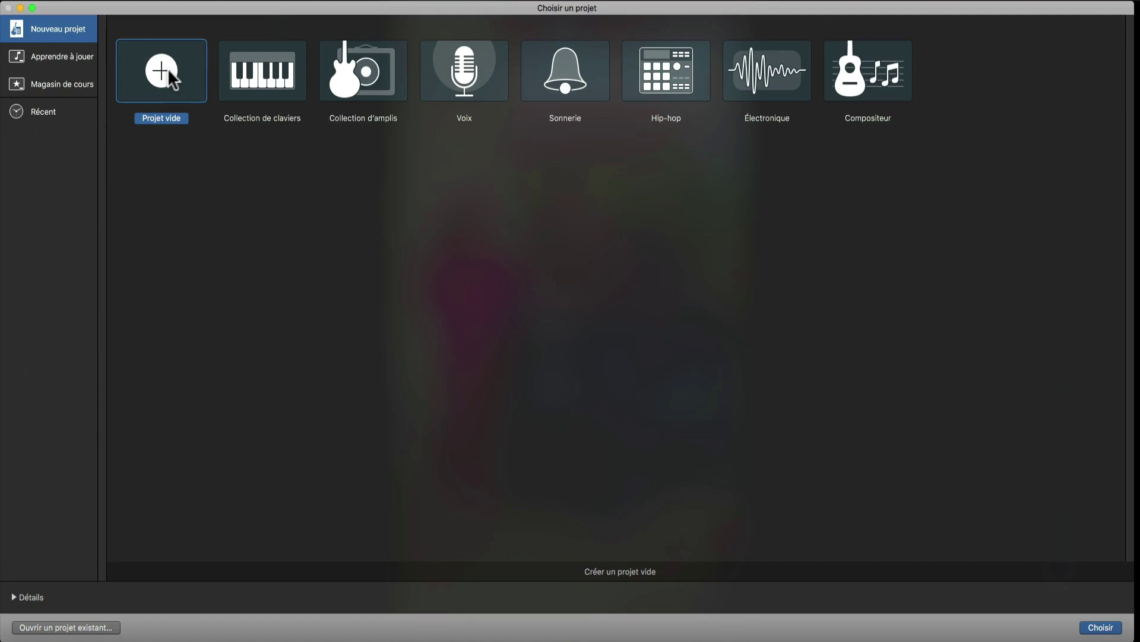
- Look through the project templates one by one, from Collection de claviers to Compositeur, reading each description
{"action": "left_click", "coordinate": [263, 79]}
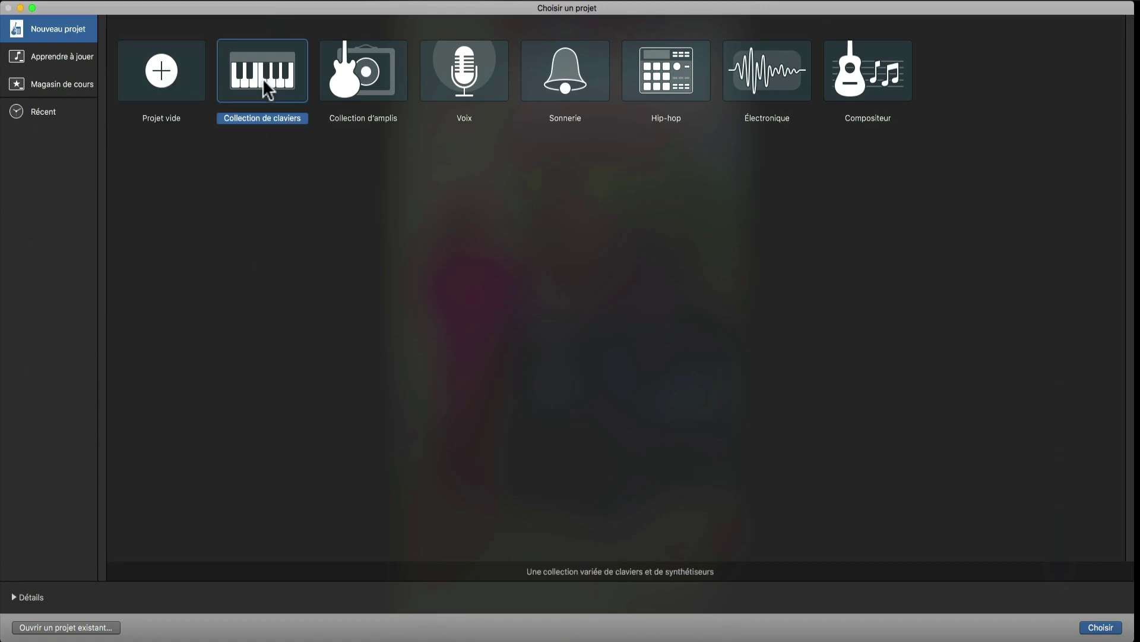
{"action": "left_click", "coordinate": [361, 73]}
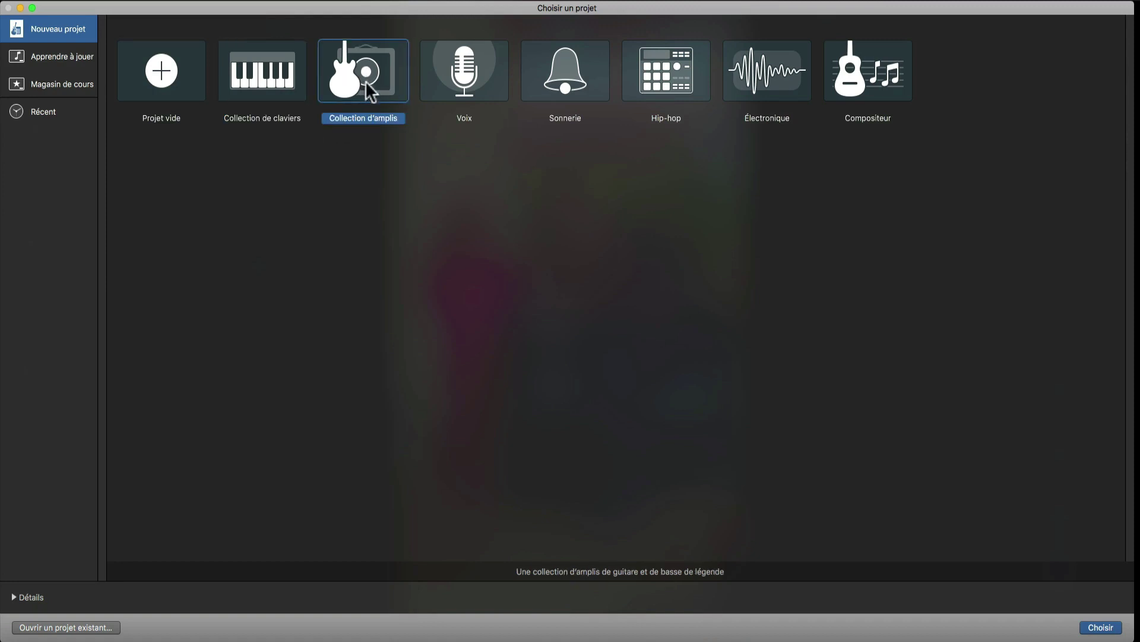
{"action": "left_click", "coordinate": [447, 63]}
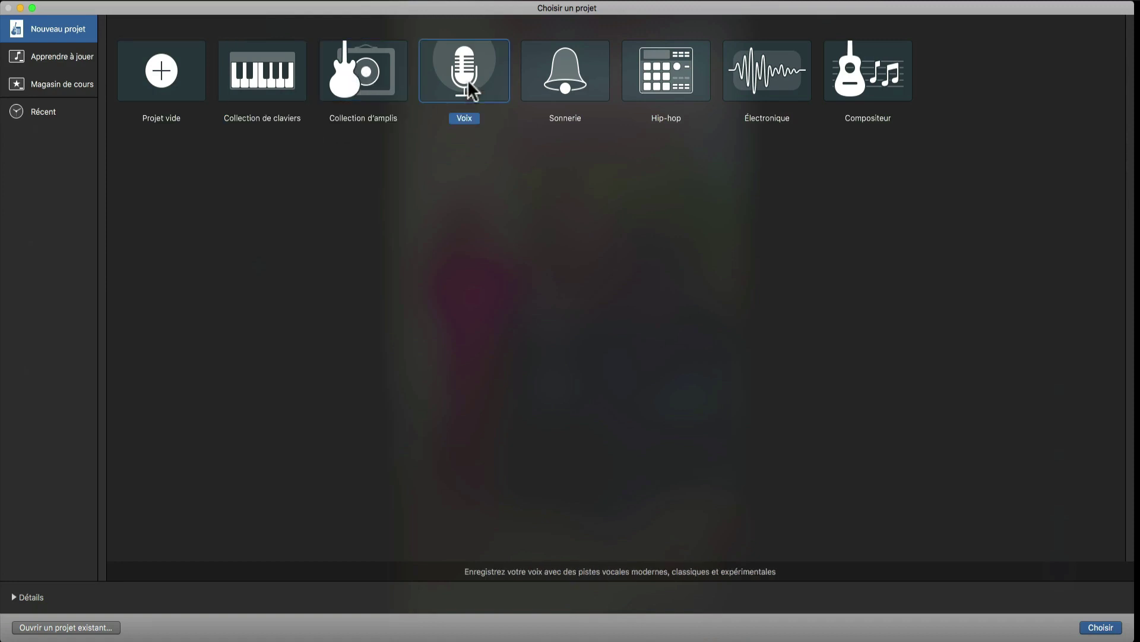
{"action": "left_click", "coordinate": [575, 67]}
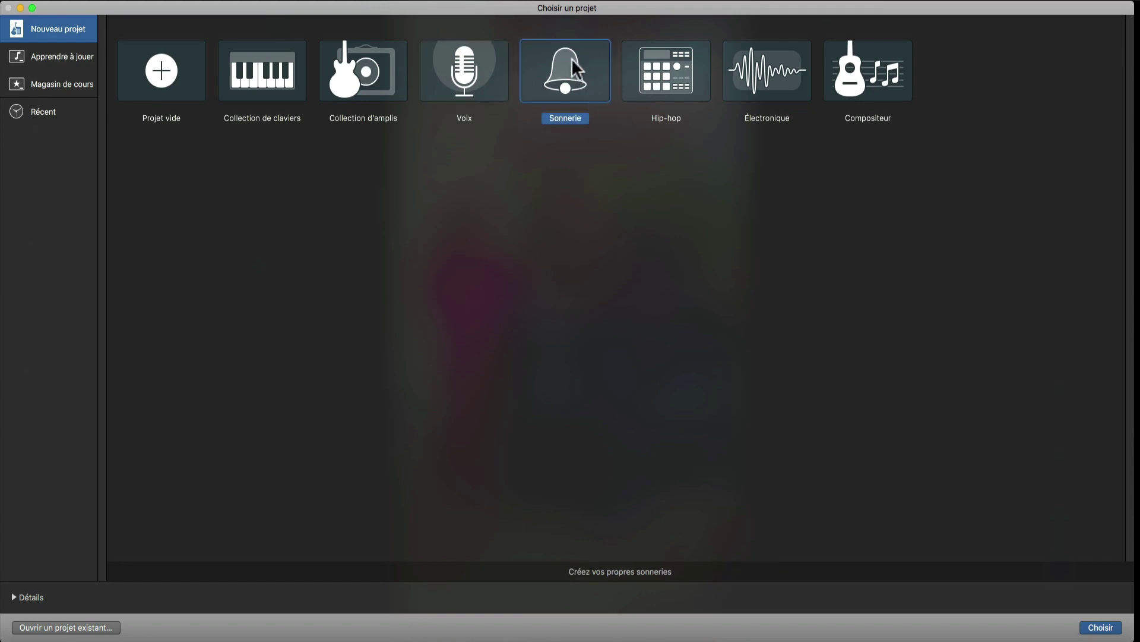
{"action": "left_click", "coordinate": [682, 73]}
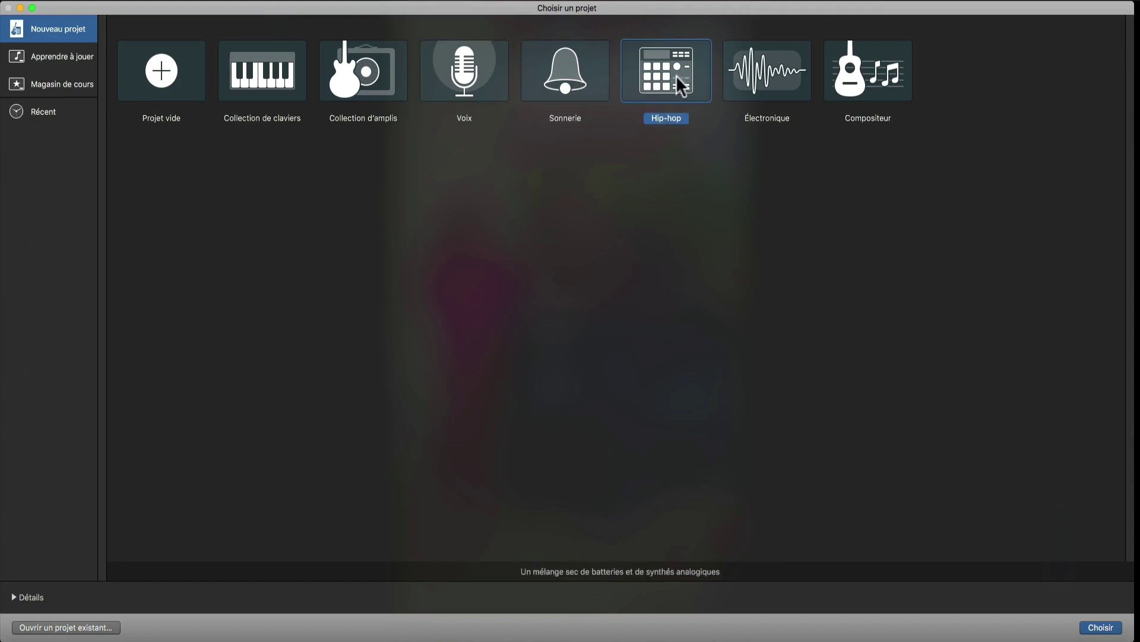
{"action": "left_click", "coordinate": [777, 76]}
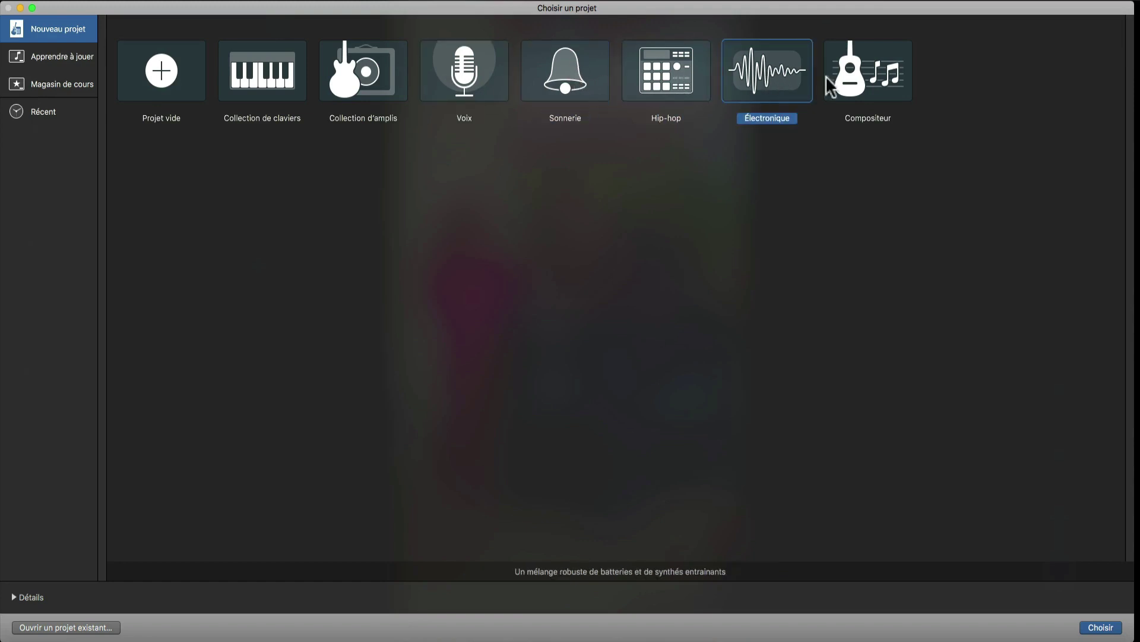
{"action": "left_click", "coordinate": [874, 77]}
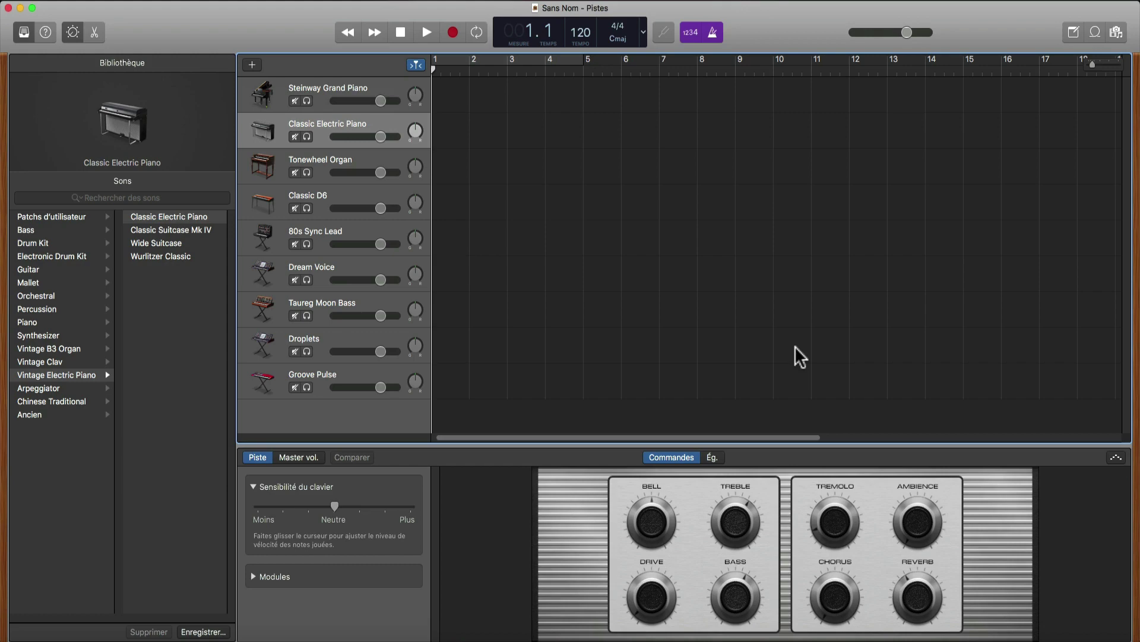
- Review the application's available commands, from GarageBand, Fichier and Piste to Mixage, Présentation and Aide, without choosing any
{"action": "mouse_move", "coordinate": [206, 37]}
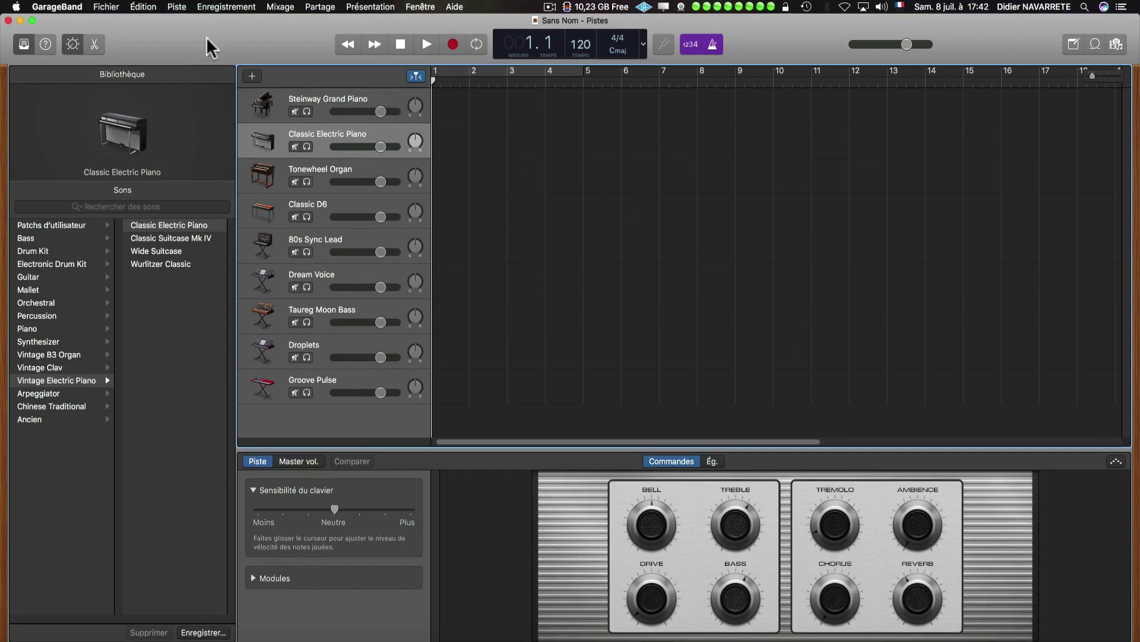
{"action": "left_click", "coordinate": [67, 7]}
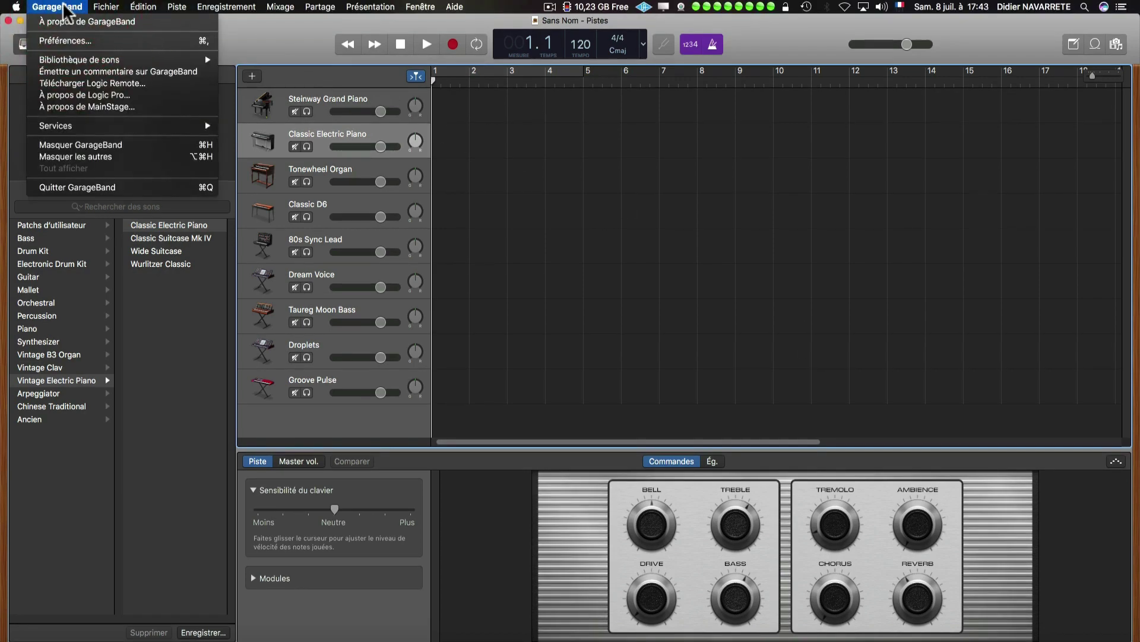
{"action": "mouse_move", "coordinate": [77, 59]}
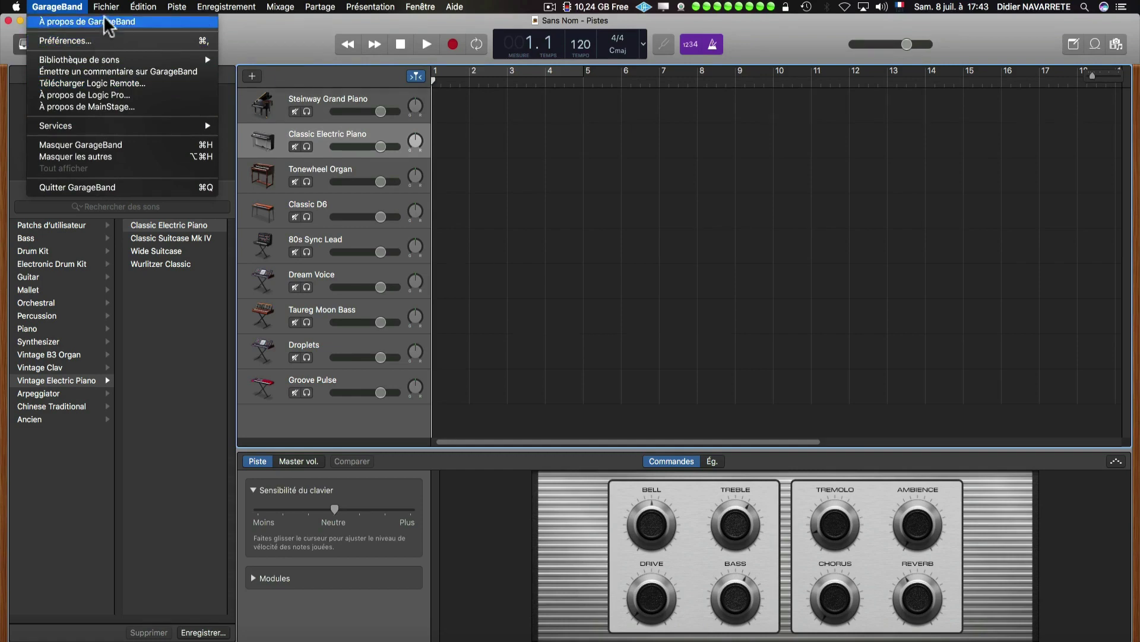
{"action": "mouse_move", "coordinate": [107, 8]}
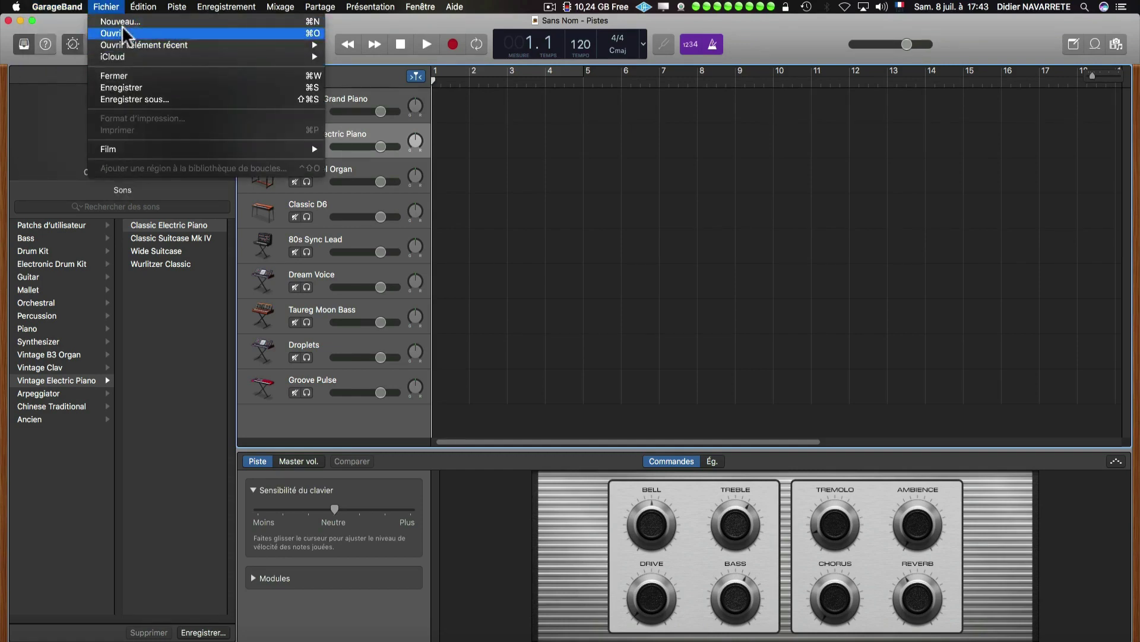
{"action": "mouse_move", "coordinate": [142, 12]}
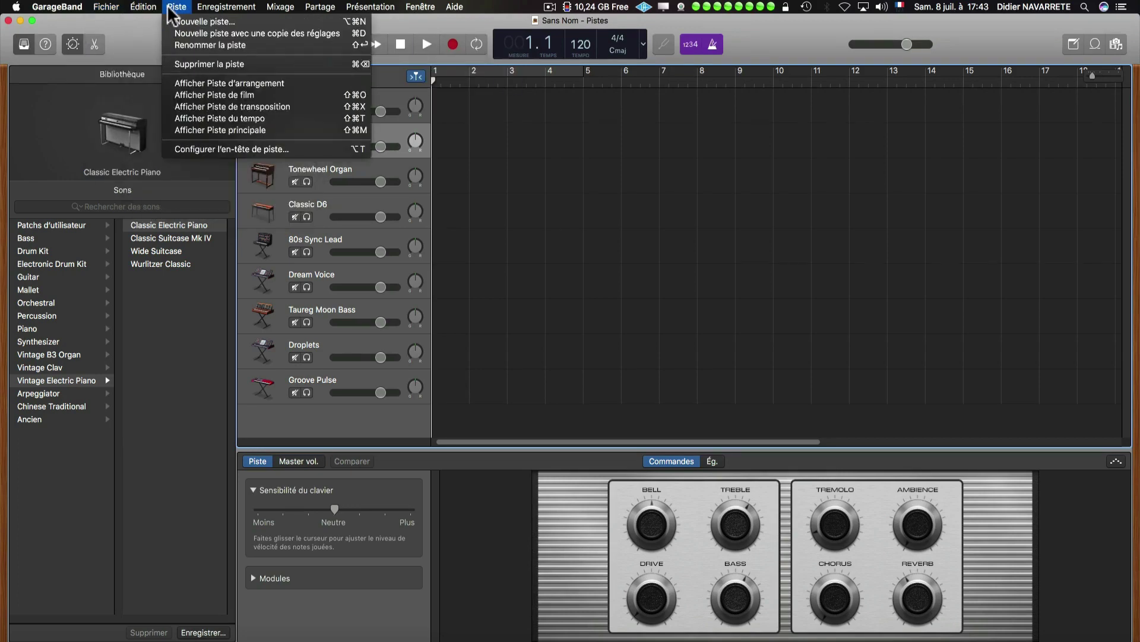
{"action": "mouse_move", "coordinate": [214, 12]}
{"action": "mouse_move", "coordinate": [271, 12]}
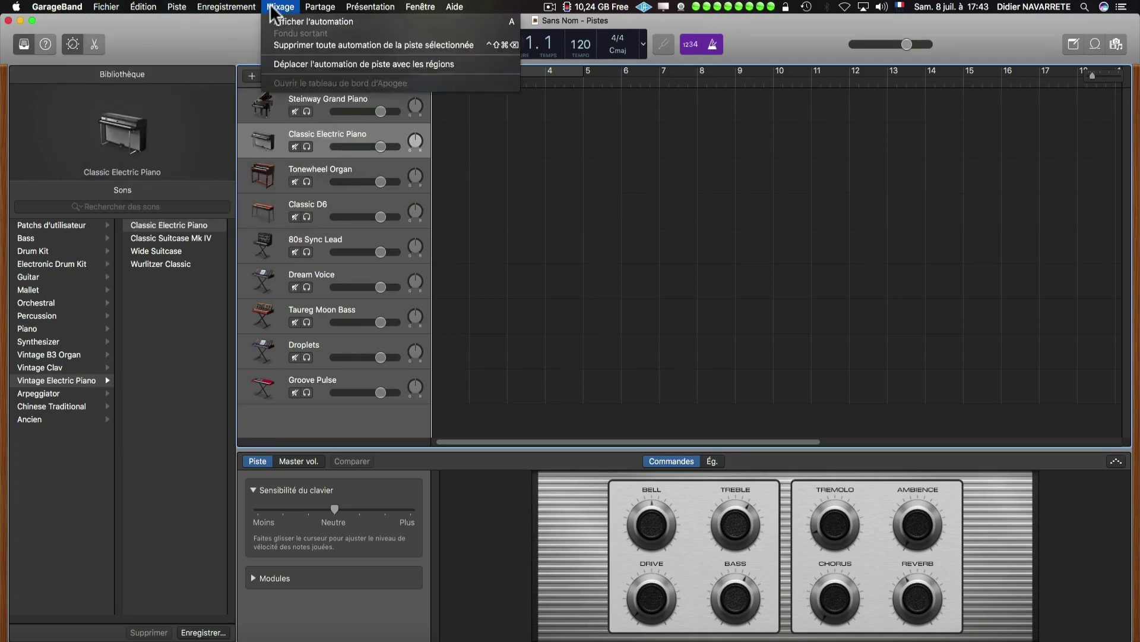
{"action": "mouse_move", "coordinate": [371, 11]}
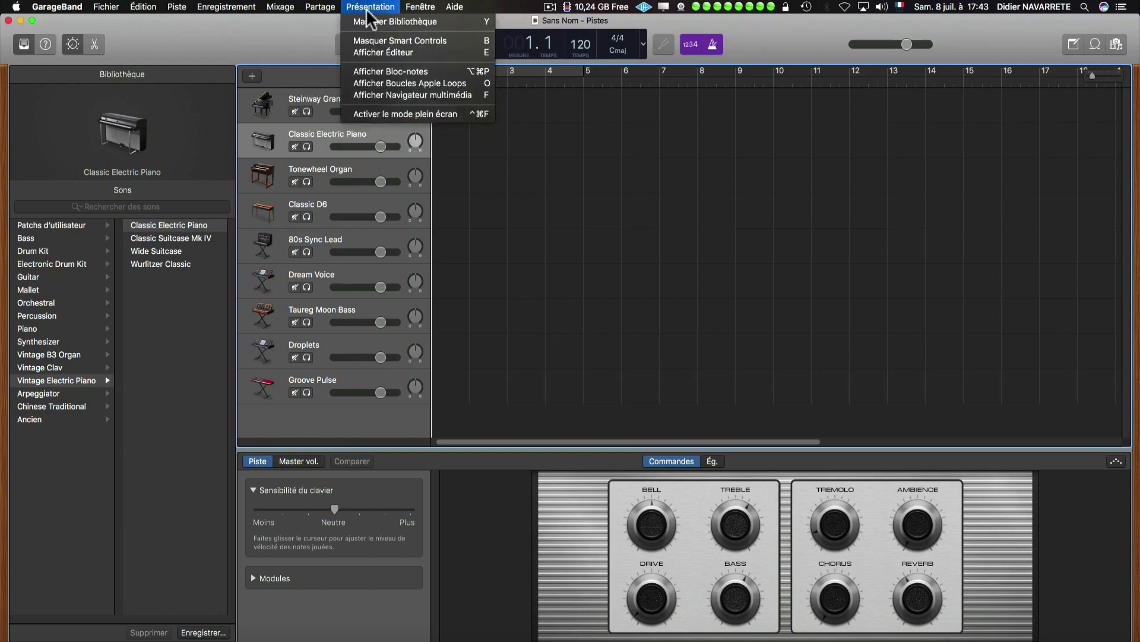
{"action": "mouse_move", "coordinate": [459, 11]}
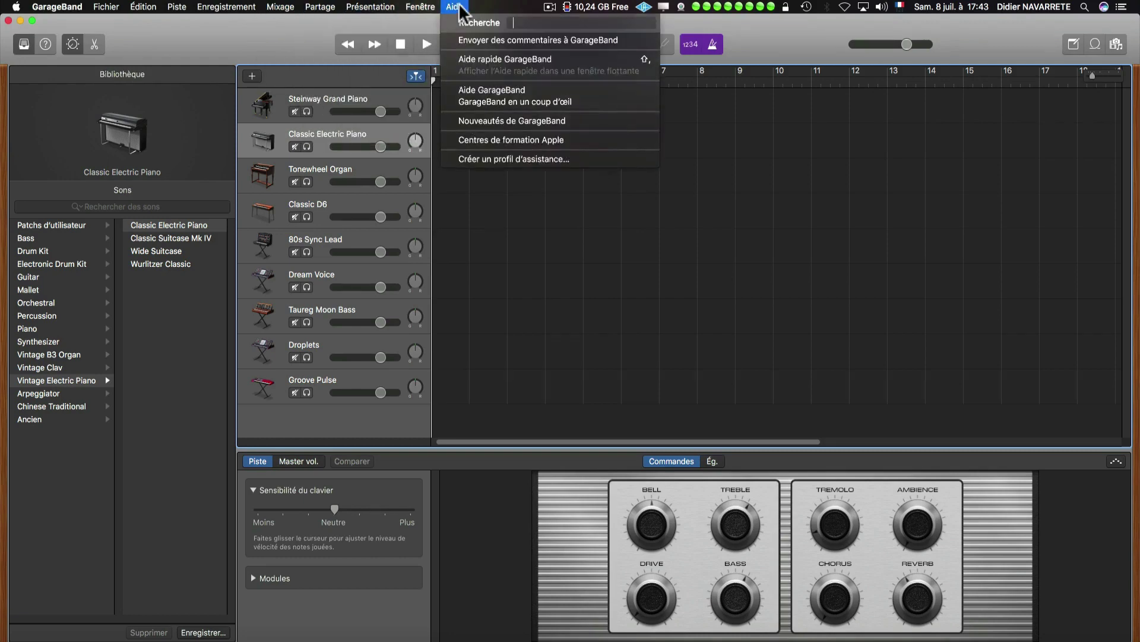
{"action": "double_click", "coordinate": [181, 38]}
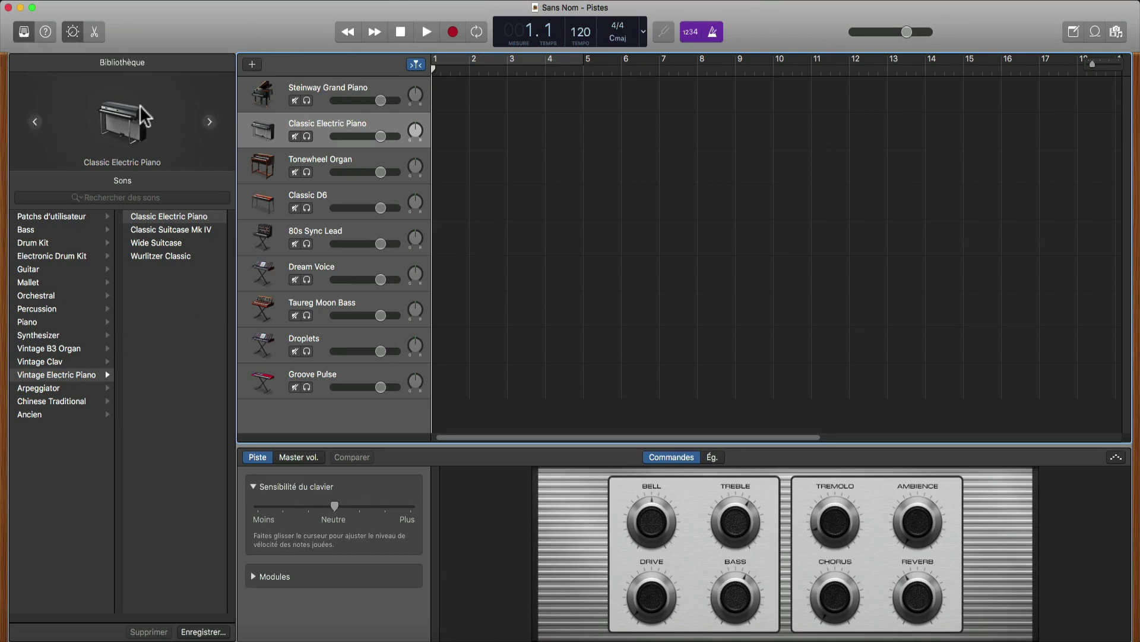
- Toggle the display of the Bibliothèque several times and leave it hidden
{"action": "left_click", "coordinate": [23, 31]}
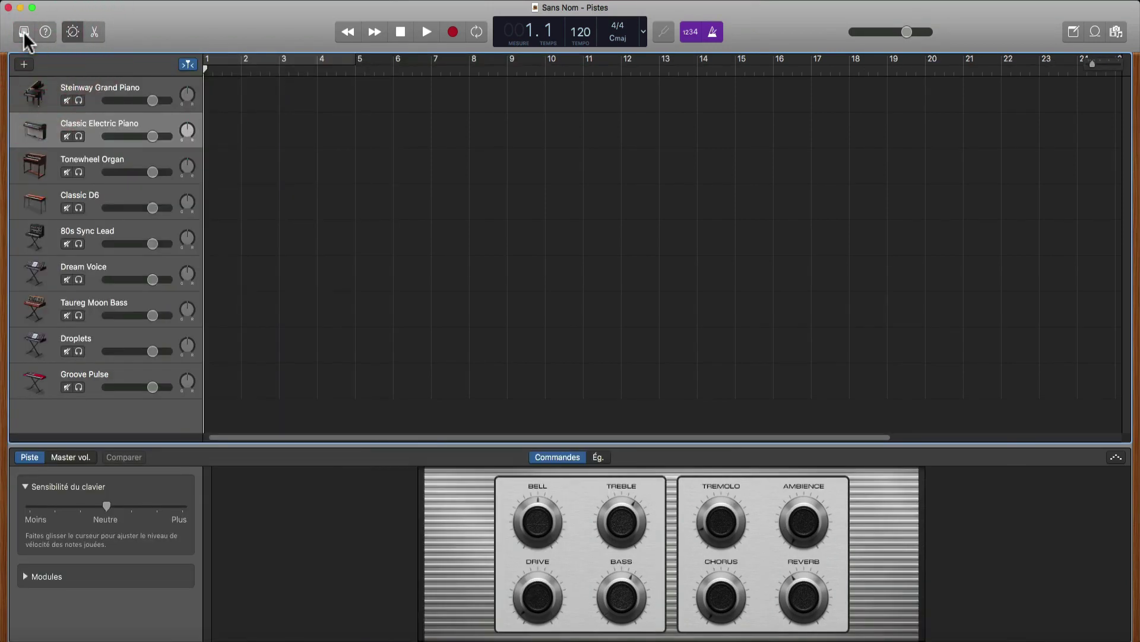
{"action": "left_click", "coordinate": [23, 31]}
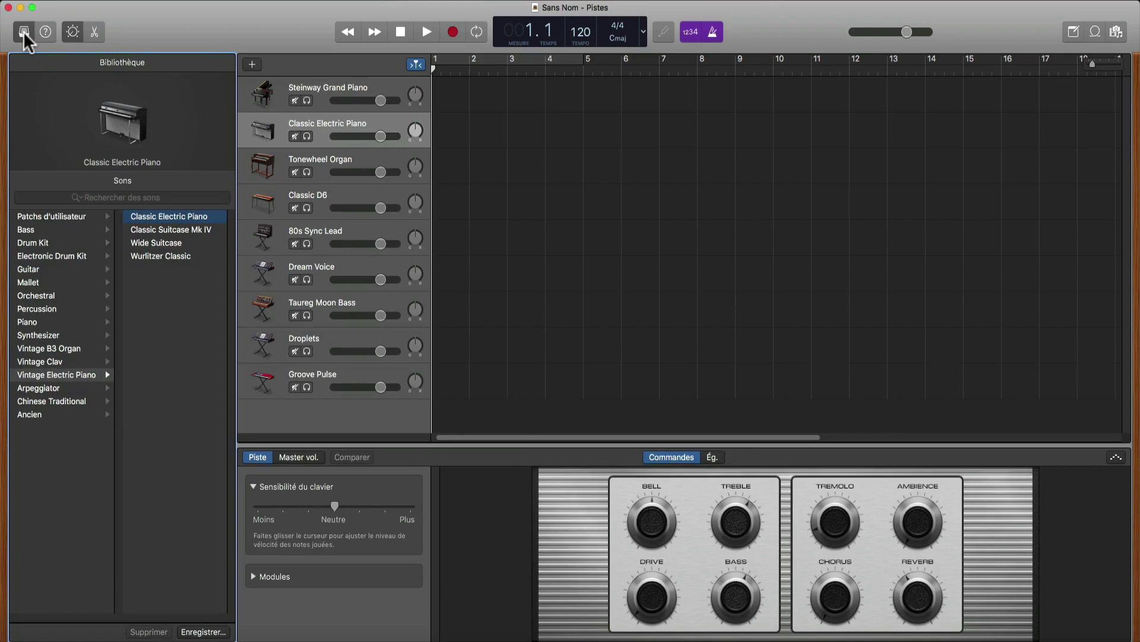
{"action": "left_click", "coordinate": [23, 31]}
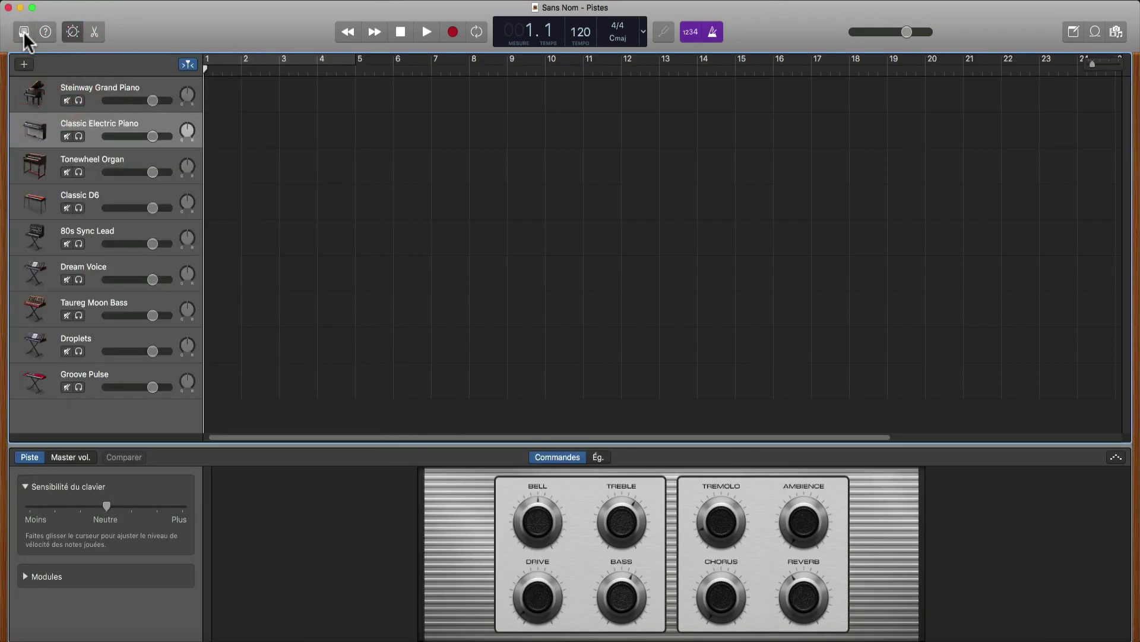
{"action": "key", "text": "y"}
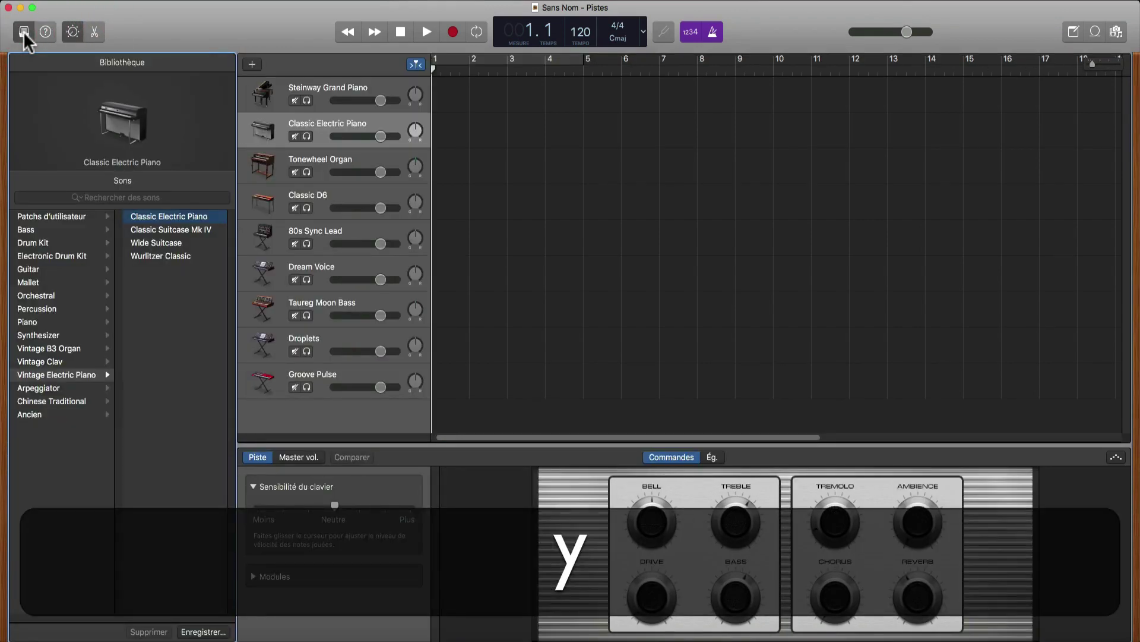
{"action": "key", "text": "y"}
{"action": "key", "text": "y"}
{"action": "key", "text": "y"}
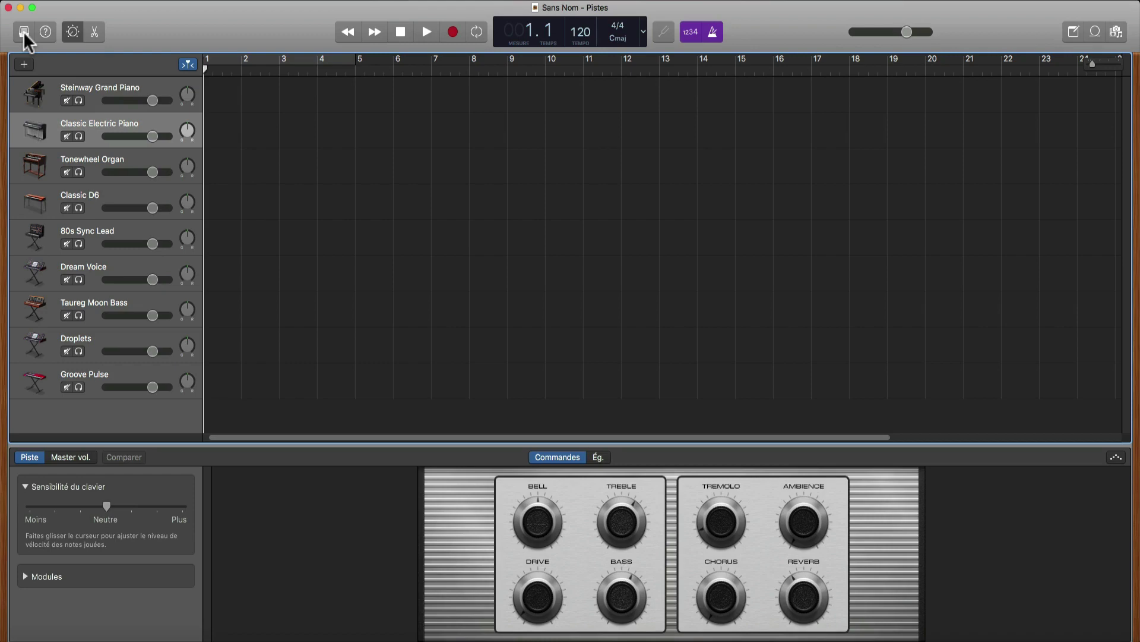
{"action": "key", "text": "y"}
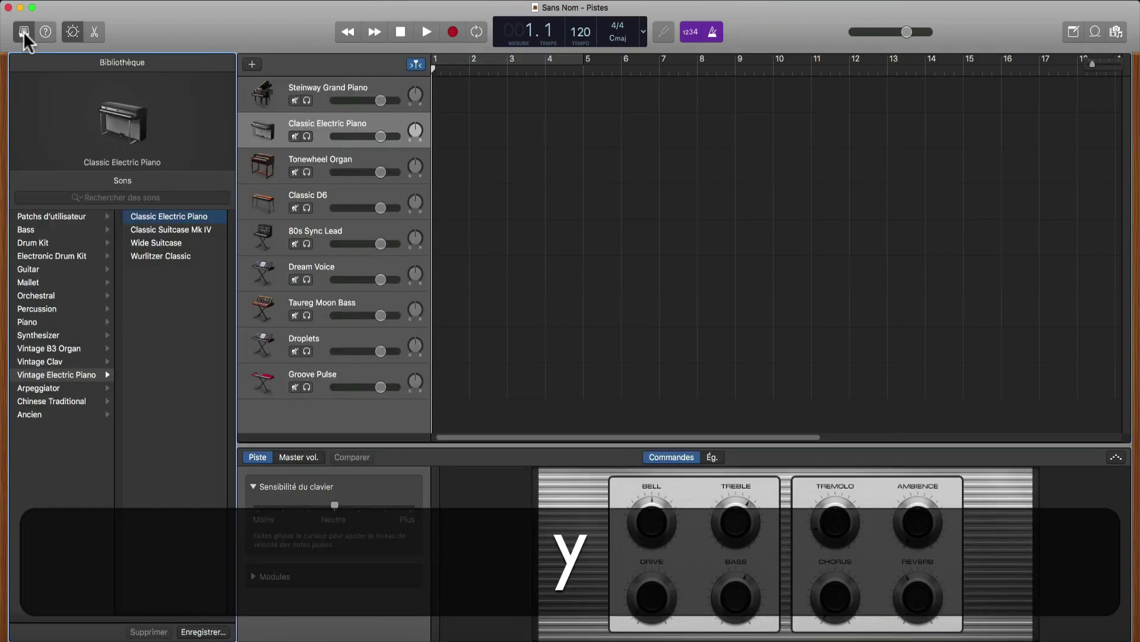
{"action": "key", "text": "y"}
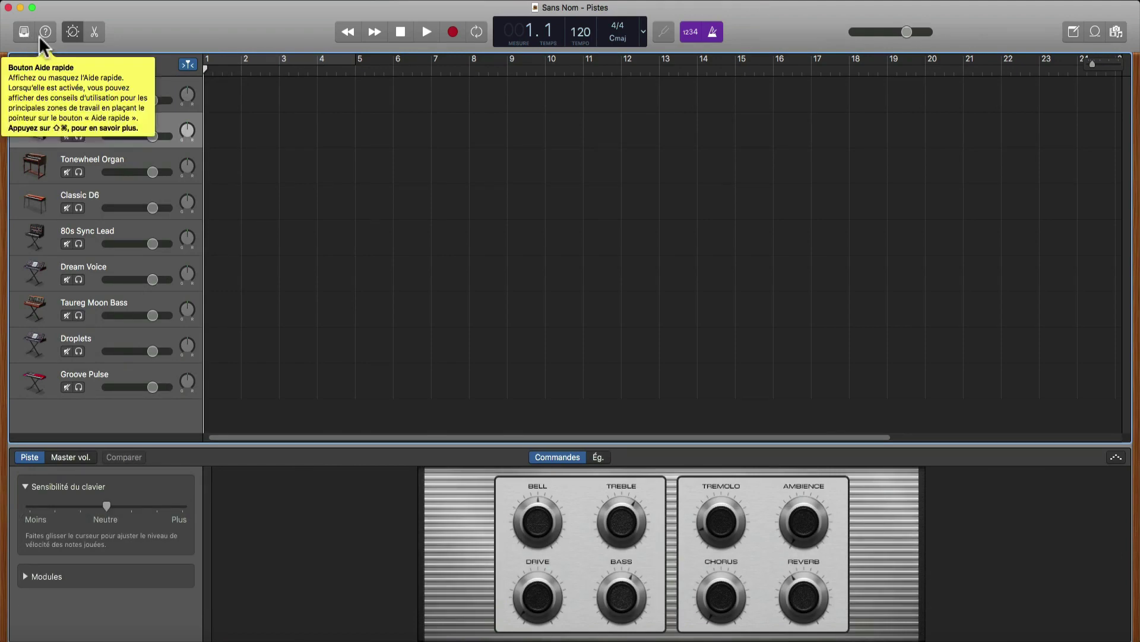
- Turn on Aide rapide to read the tip for the track headers, and turn it off again
{"action": "left_click", "coordinate": [45, 32]}
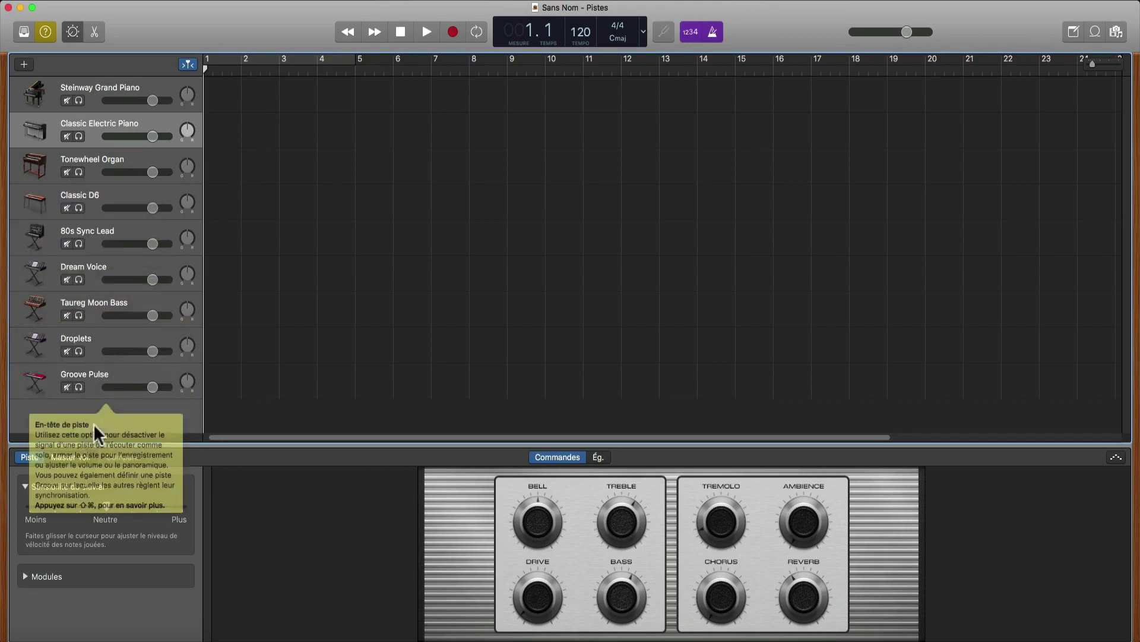
{"action": "left_click", "coordinate": [42, 34]}
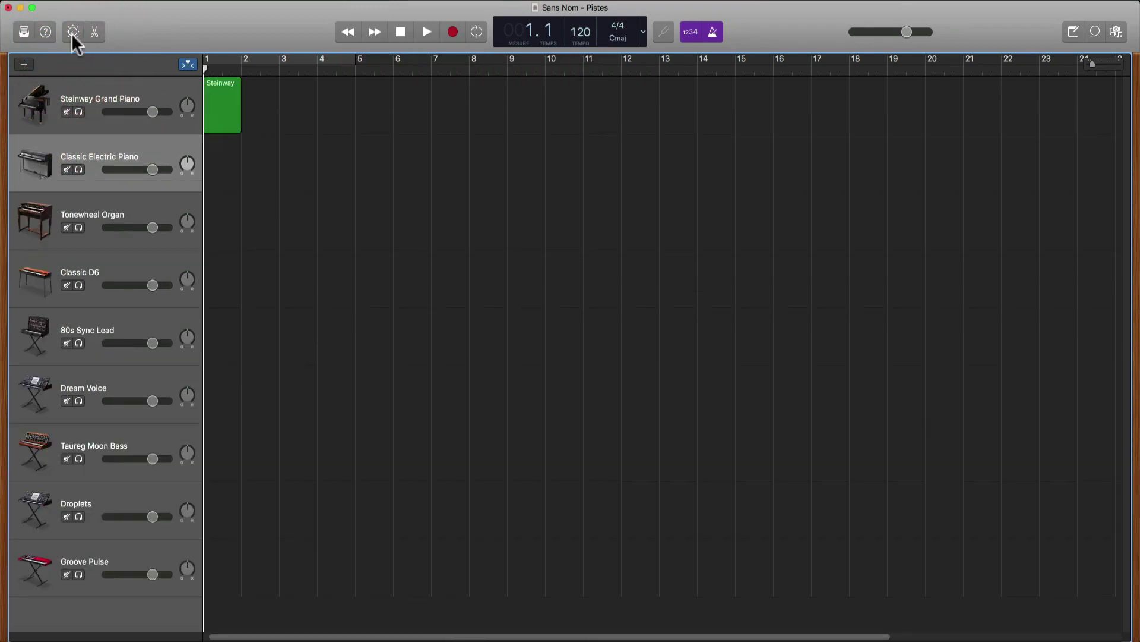
- Show the smart controls, adjust Classic Electric Piano's Bell, Treble, Tremolo and Ambience knobs, and try Steinway Grand Piano's Low and High tone knobs
{"action": "left_click", "coordinate": [72, 32]}
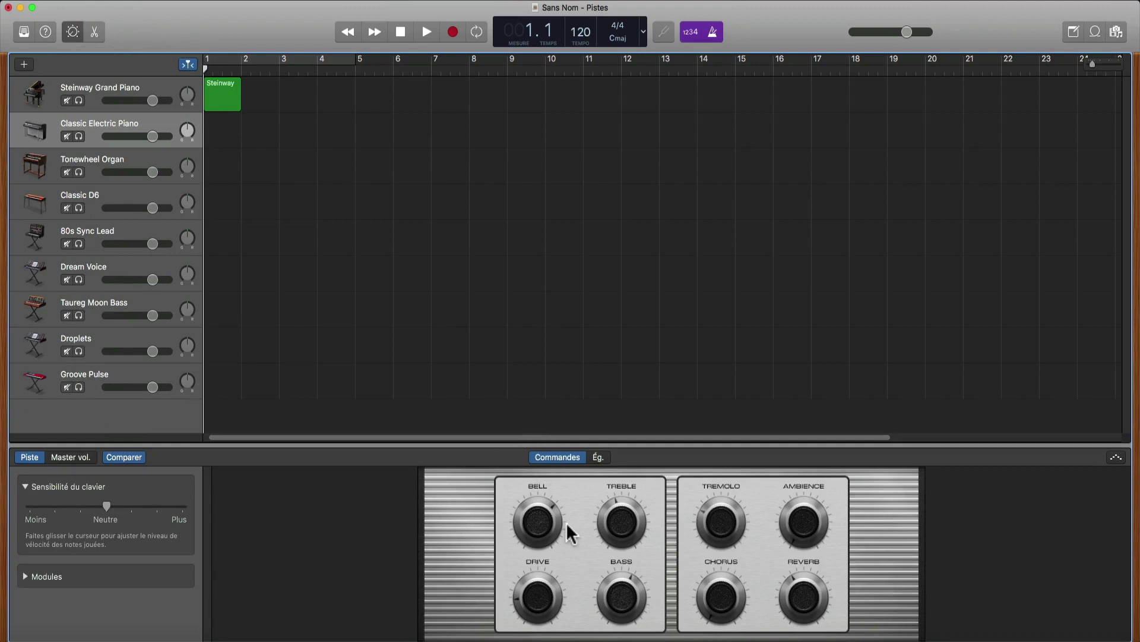
{"action": "left_click_drag", "start_coordinate": [544, 518], "coordinate": [540, 514]}
{"action": "left_click_drag", "start_coordinate": [626, 525], "coordinate": [631, 514]}
{"action": "left_click_drag", "start_coordinate": [730, 506], "coordinate": [798, 519]}
{"action": "left_click", "coordinate": [804, 525]}
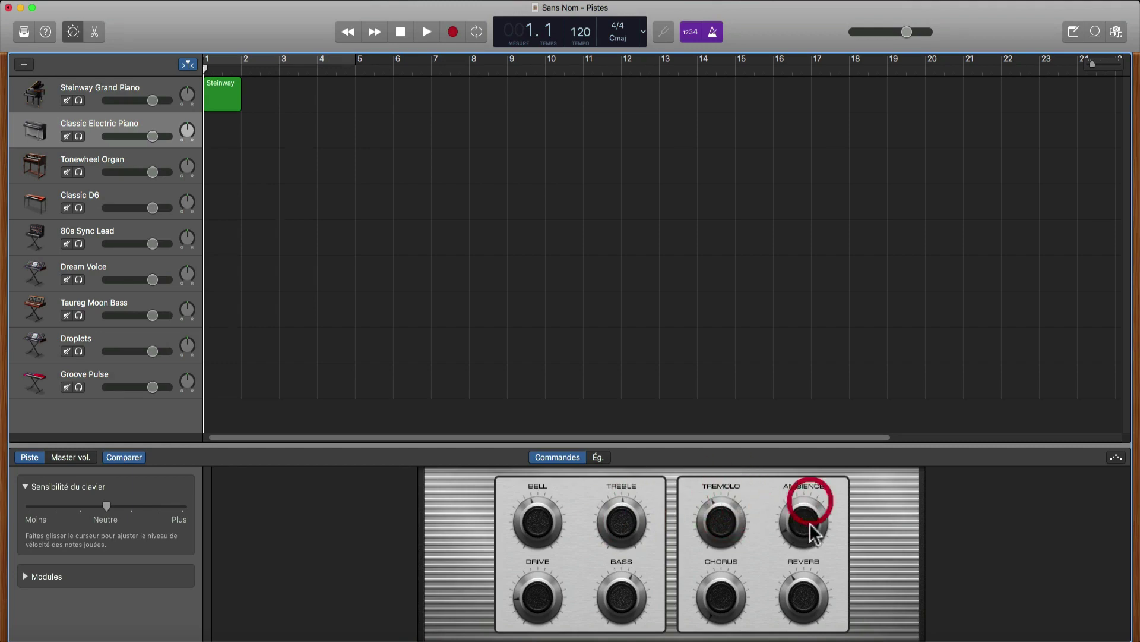
{"action": "left_click_drag", "start_coordinate": [805, 522], "coordinate": [810, 479]}
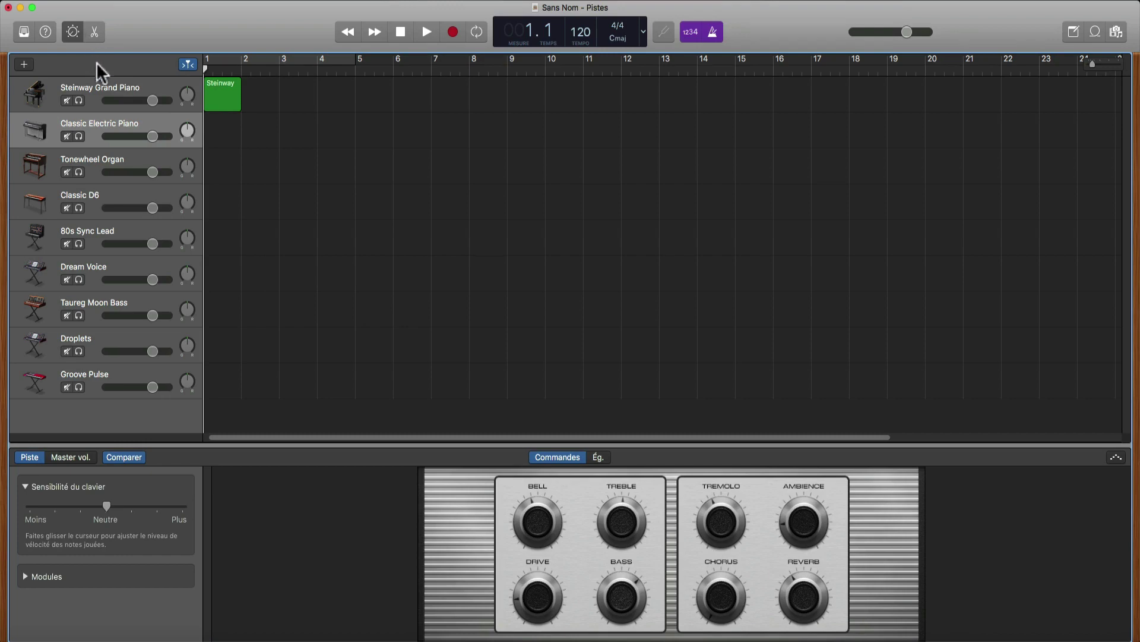
{"action": "left_click", "coordinate": [103, 93]}
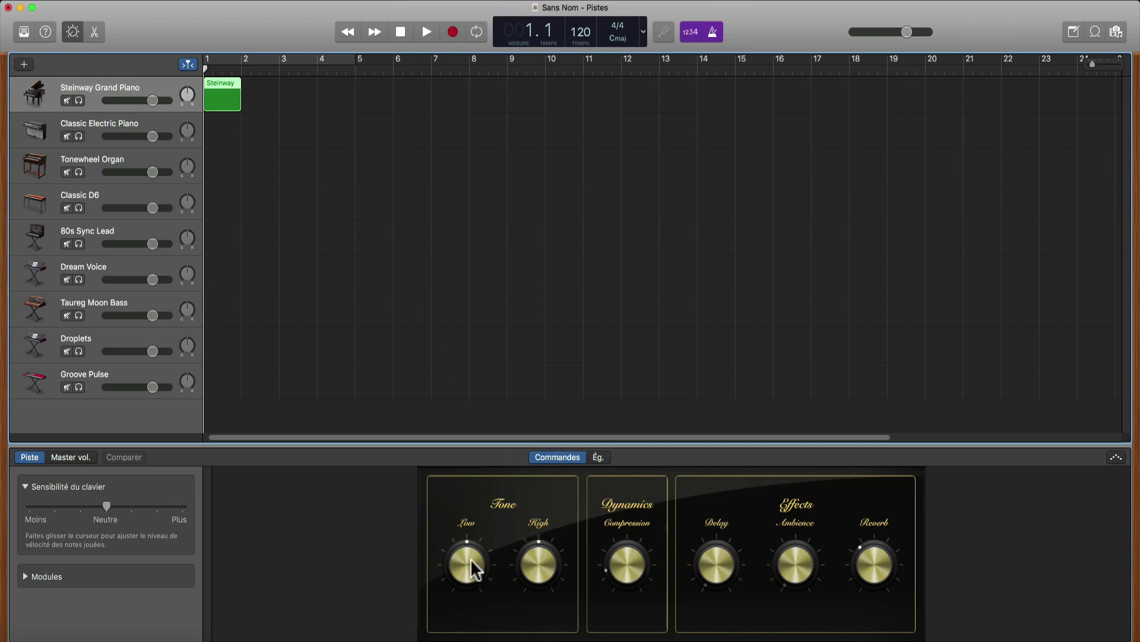
{"action": "left_click_drag", "start_coordinate": [471, 558], "coordinate": [543, 565]}
- Show the editor for the Steinway Grand Piano region, play two notes on its piano keyboard, and hide the editor
{"action": "left_click", "coordinate": [93, 33]}
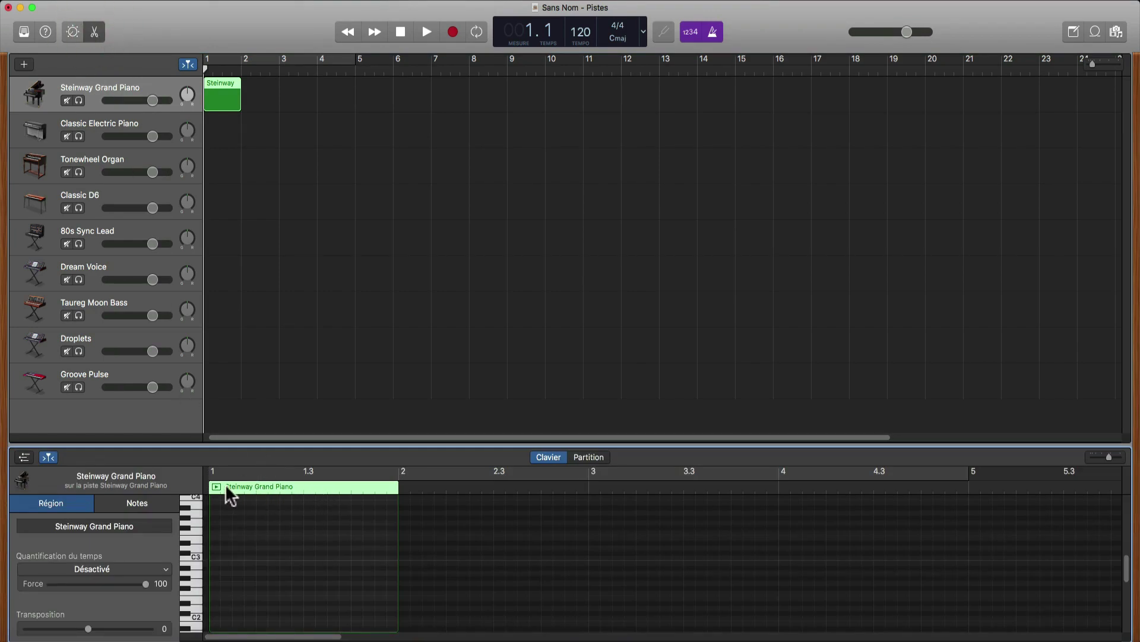
{"action": "left_click", "coordinate": [191, 595]}
{"action": "left_click", "coordinate": [193, 542]}
{"action": "key", "text": "e"}
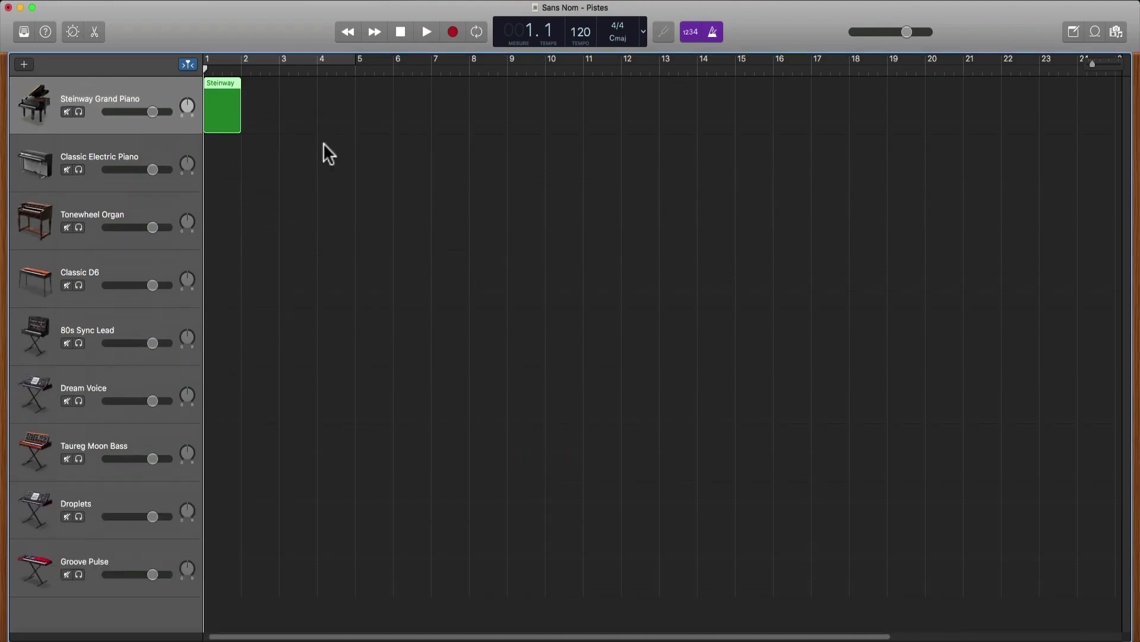
- Show the Steinway Grand Piano region's editor again and compare its Clavier and Partition views, ending on Clavier
{"action": "left_click", "coordinate": [97, 36]}
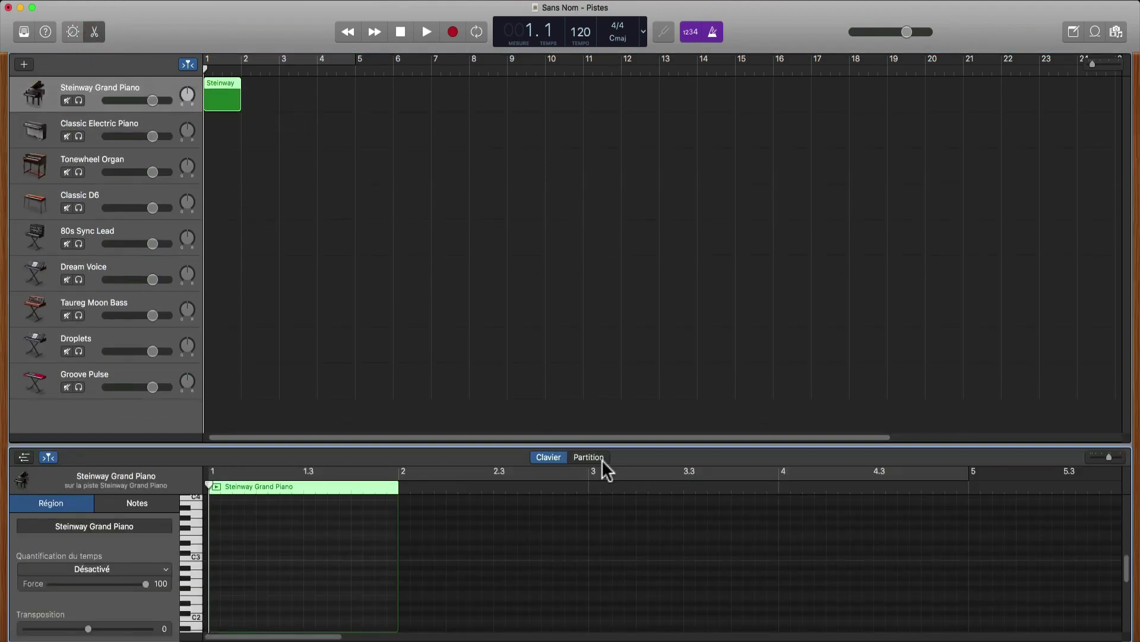
{"action": "left_click", "coordinate": [601, 458]}
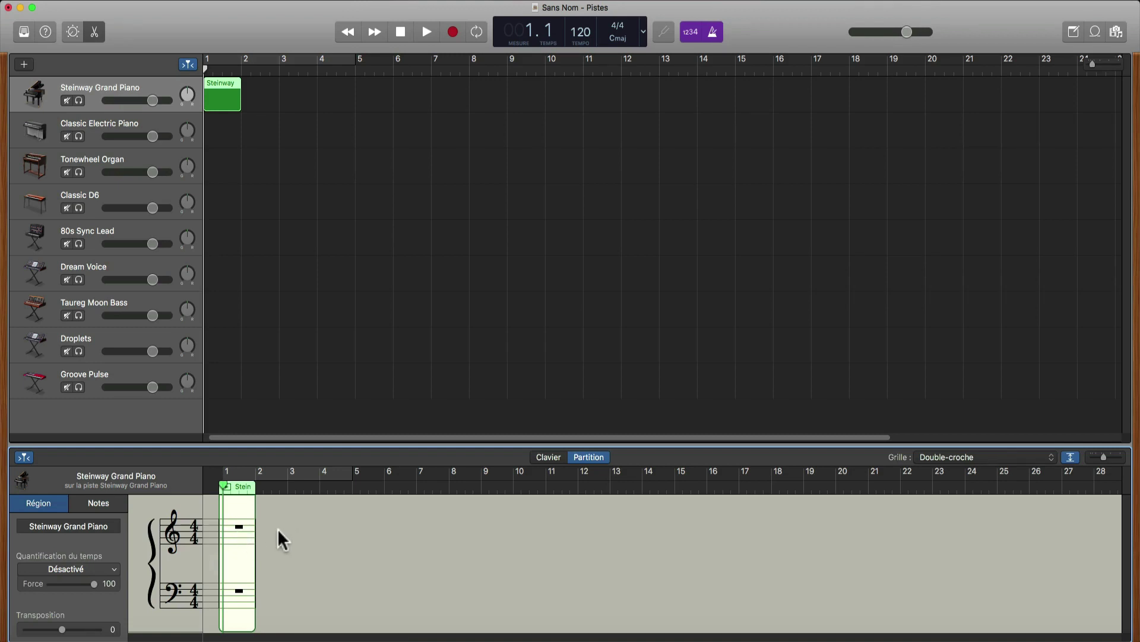
{"action": "left_click", "coordinate": [548, 458]}
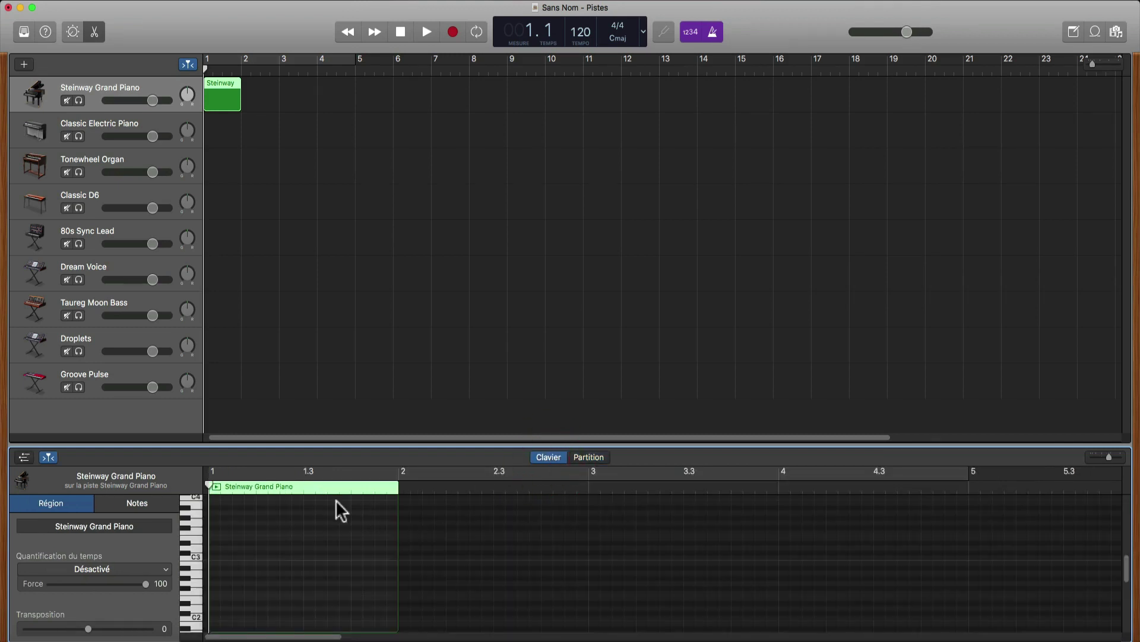
{"action": "left_click", "coordinate": [590, 457]}
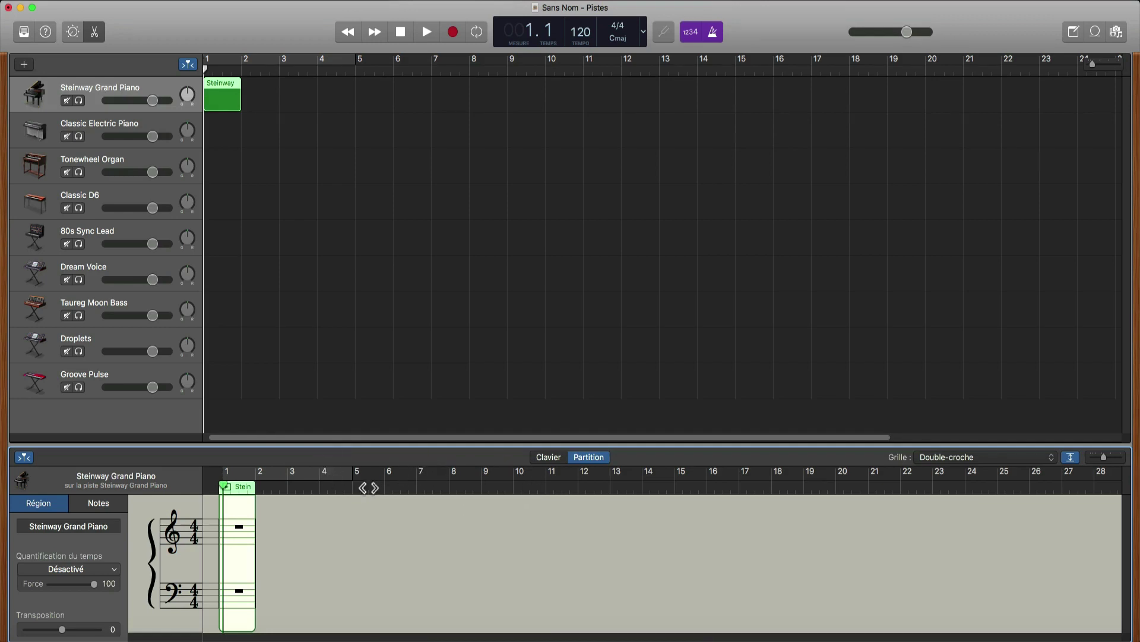
{"action": "left_click", "coordinate": [540, 457]}
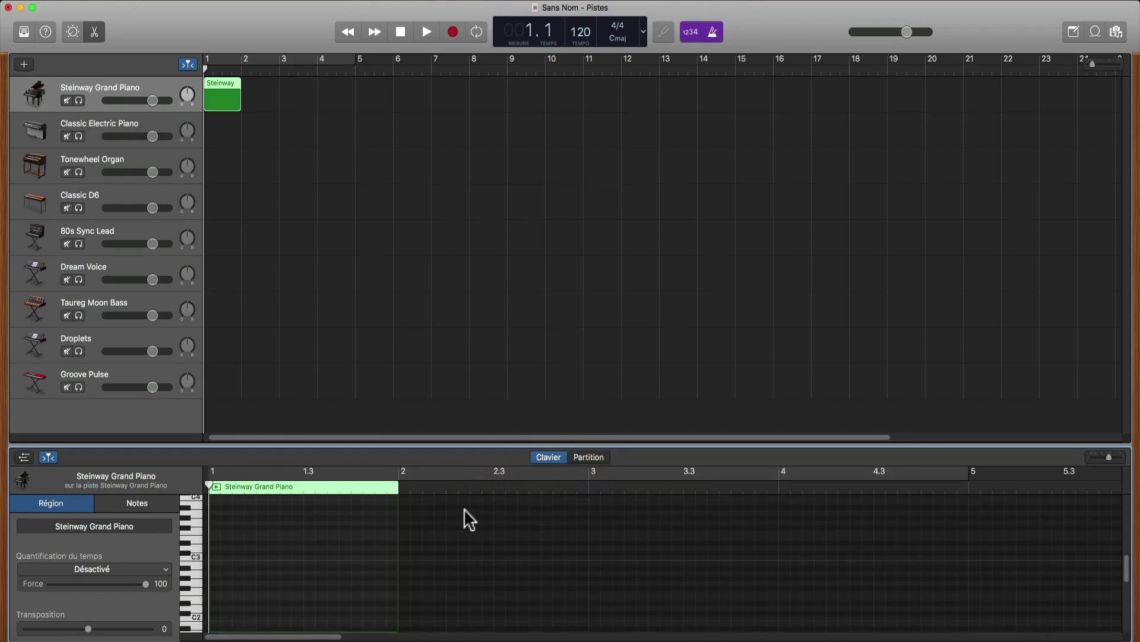
- Toggle the editor's display off and on several times and leave it shown
{"action": "key", "text": "e"}
{"action": "key", "text": "e"}
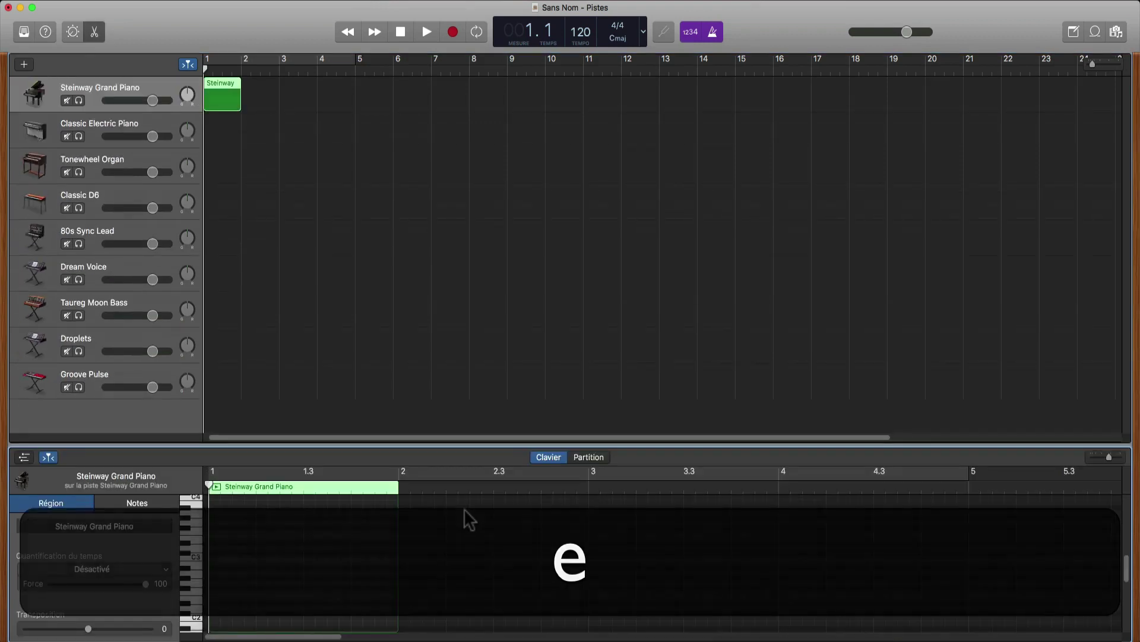
{"action": "key", "text": "e"}
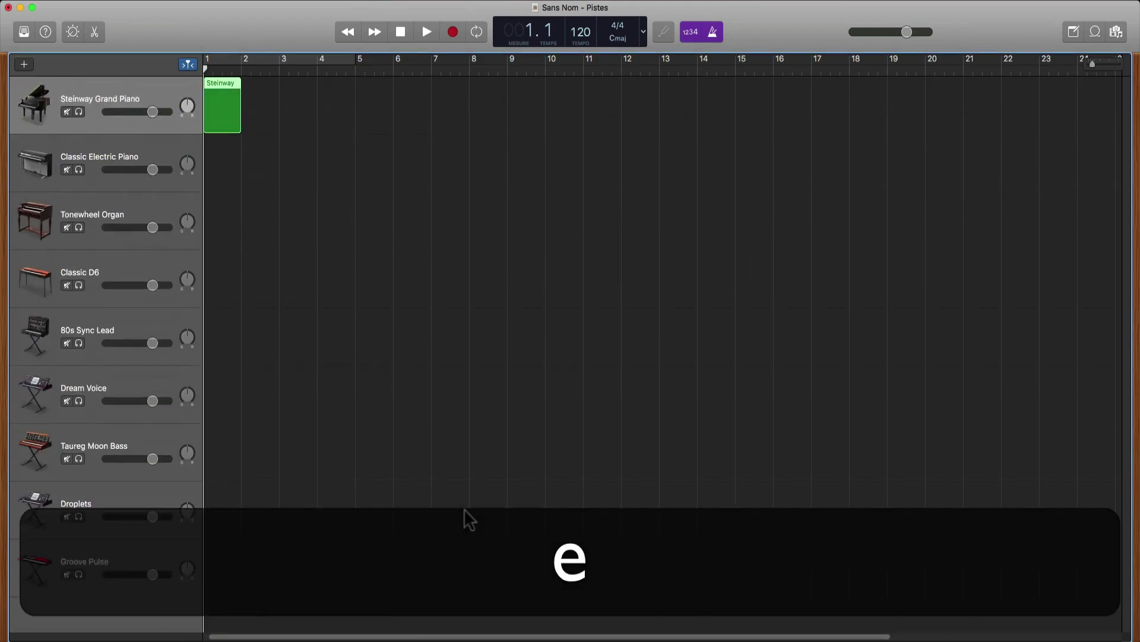
{"action": "key", "text": "e"}
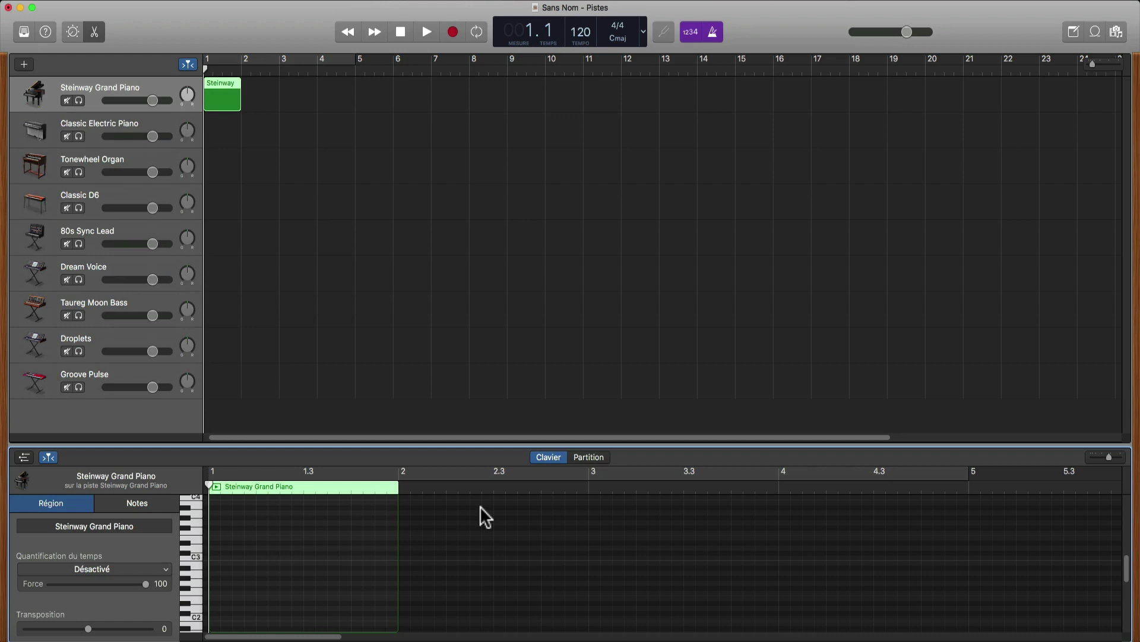
- Try the transport controls: rewind, advance one measure, return to the beginning, and play the project briefly before stopping it
{"action": "left_click", "coordinate": [347, 33]}
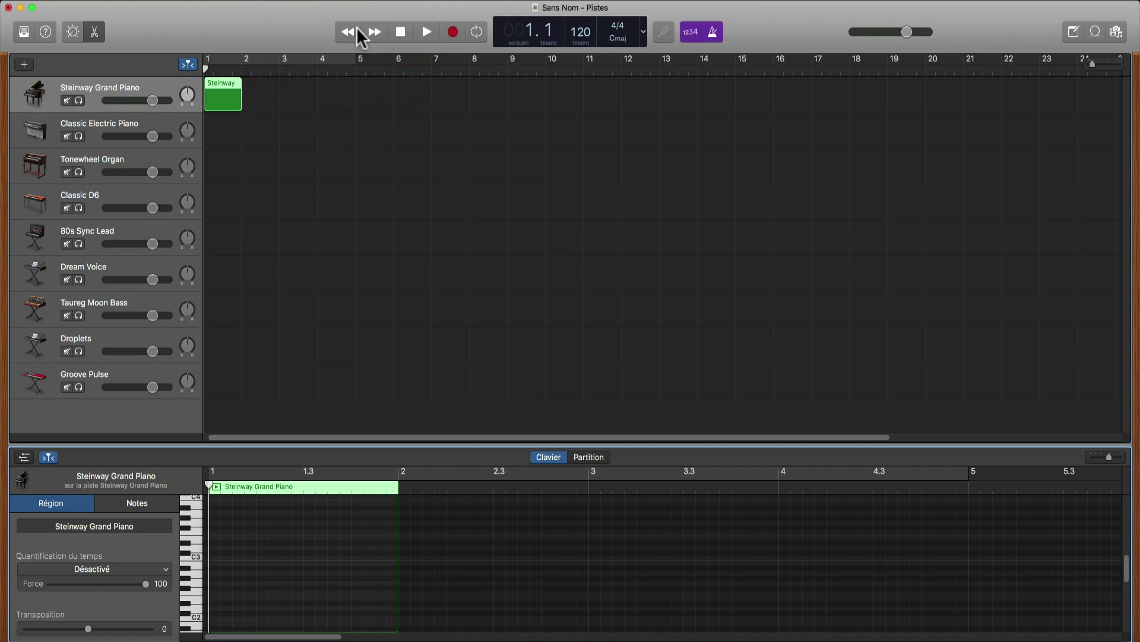
{"action": "left_click", "coordinate": [370, 33]}
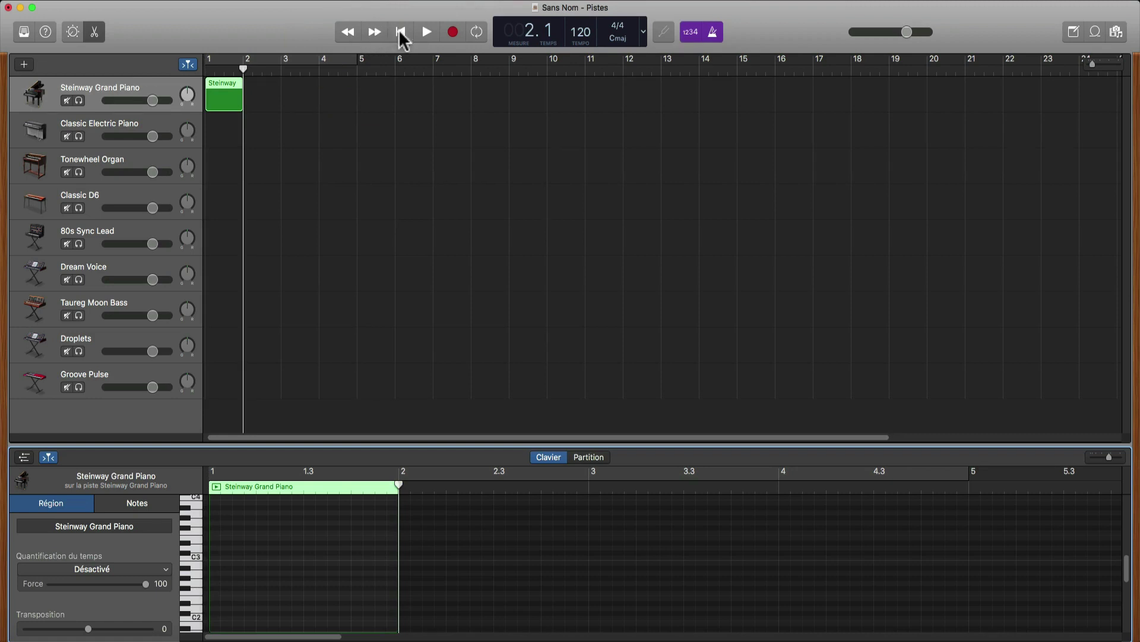
{"action": "left_click", "coordinate": [401, 32]}
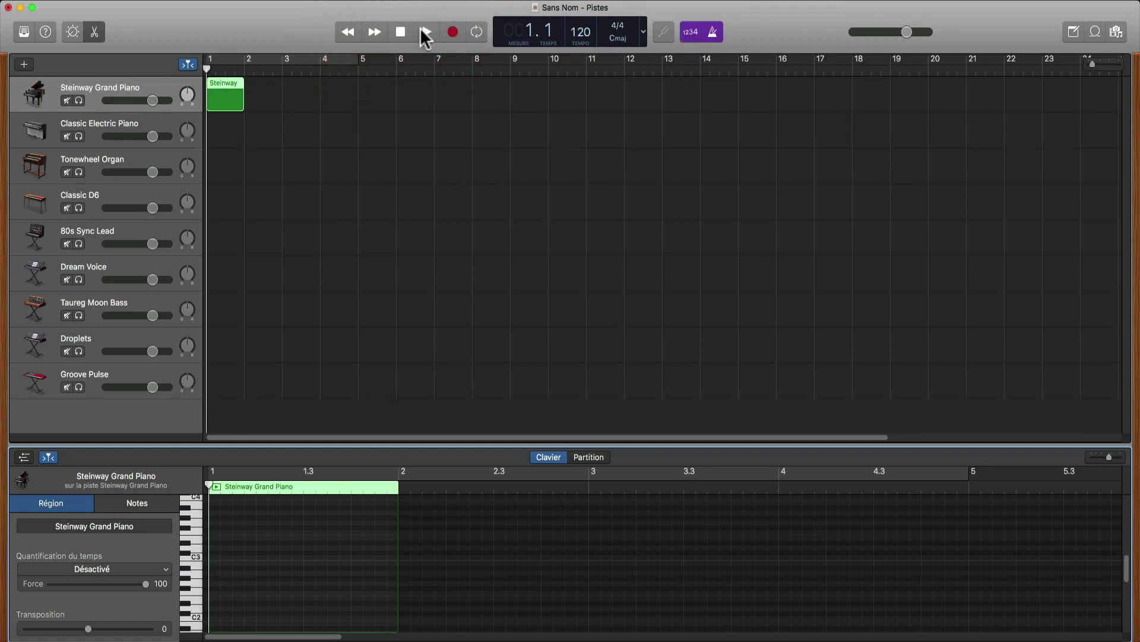
{"action": "left_click", "coordinate": [425, 34]}
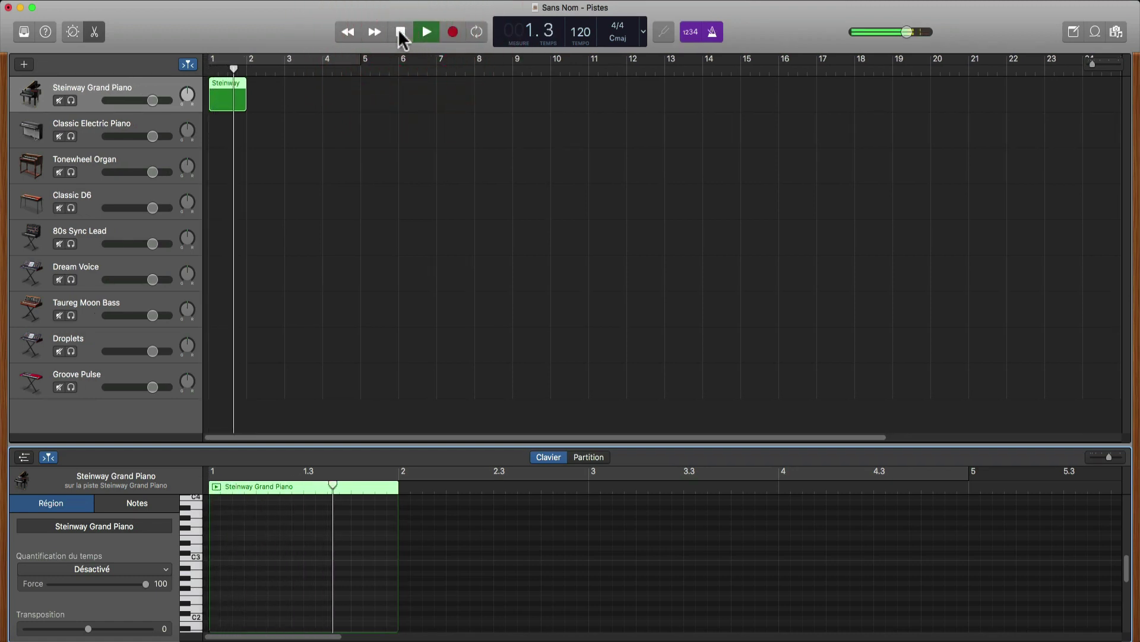
{"action": "left_click", "coordinate": [400, 32]}
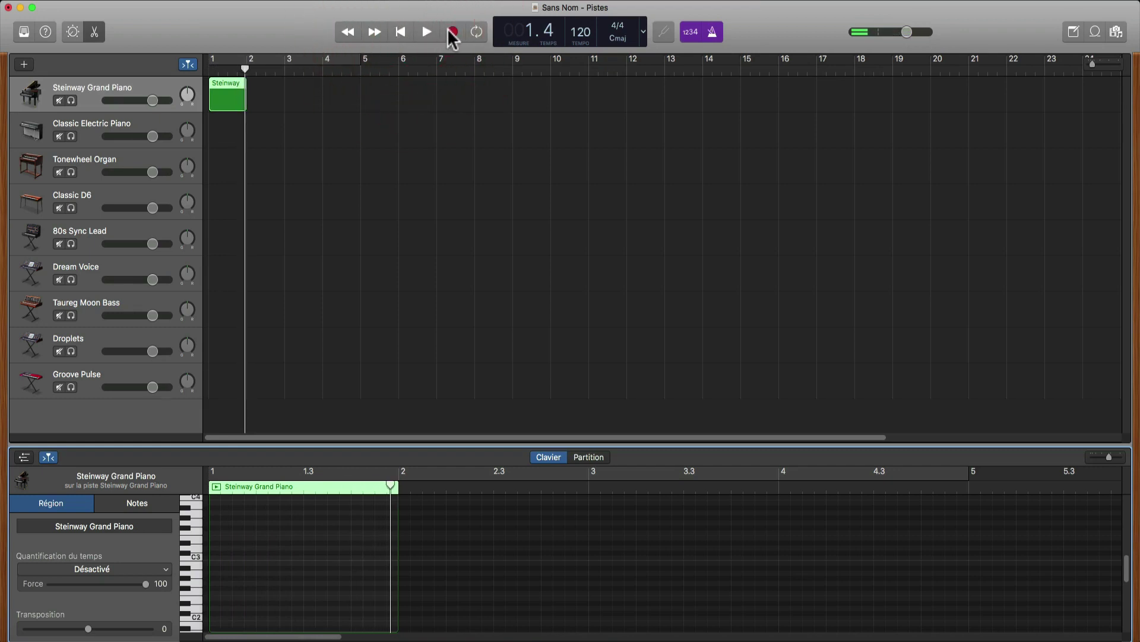
- Turn cycle playback on and off again, and move the playhead back to the start of measure 1
{"action": "left_click", "coordinate": [477, 32]}
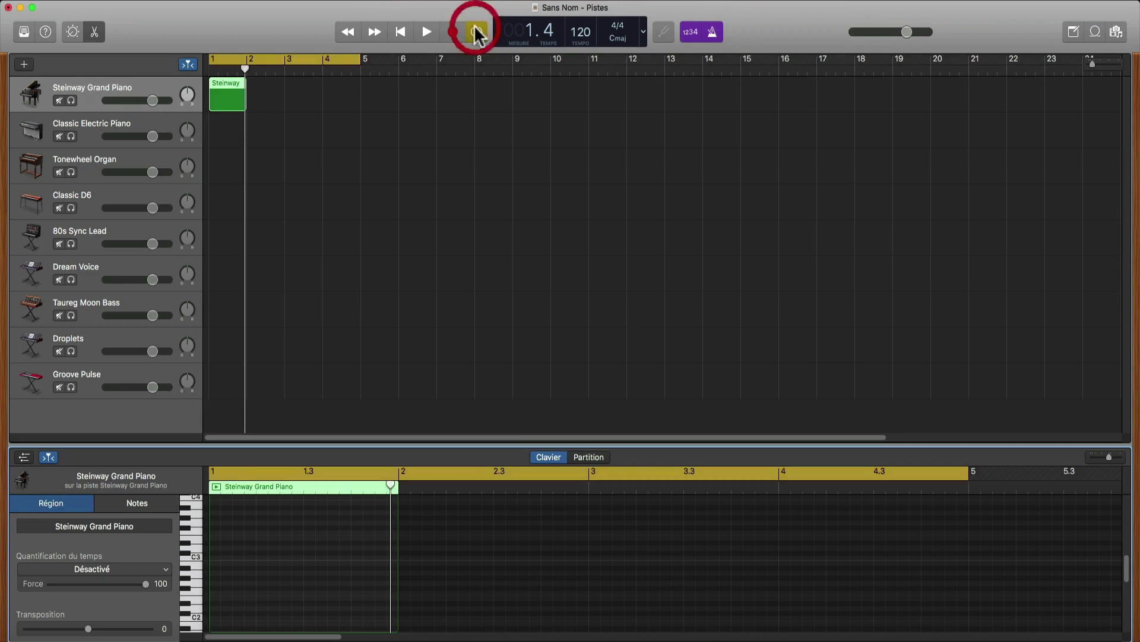
{"action": "left_click", "coordinate": [478, 35]}
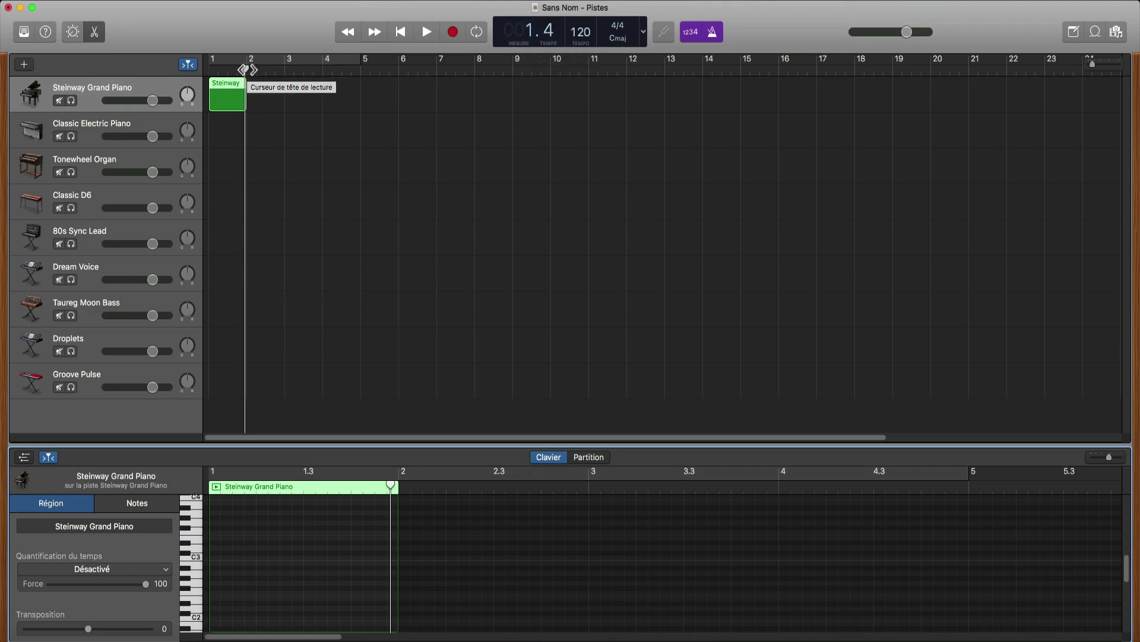
{"action": "left_click_drag", "start_coordinate": [247, 69], "coordinate": [209, 67]}
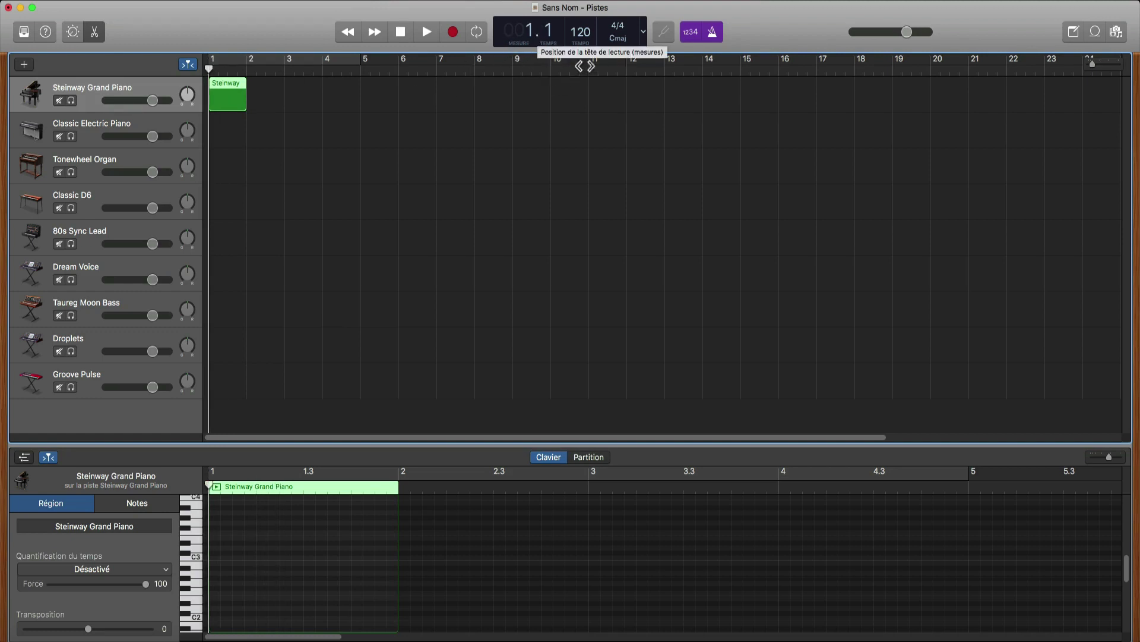
- Set the project tempo to 130 and review the transport display modes without choosing a different one
{"action": "left_click", "coordinate": [583, 34]}
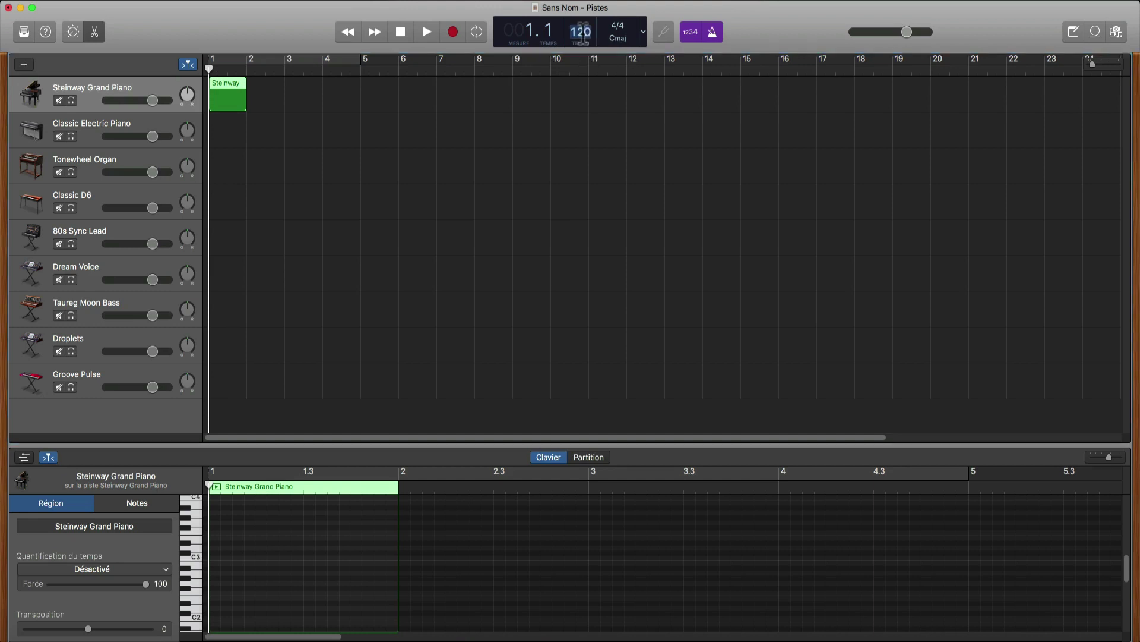
{"action": "type", "text": "130"}
{"action": "key", "text": "Return"}
{"action": "left_click", "coordinate": [643, 32]}
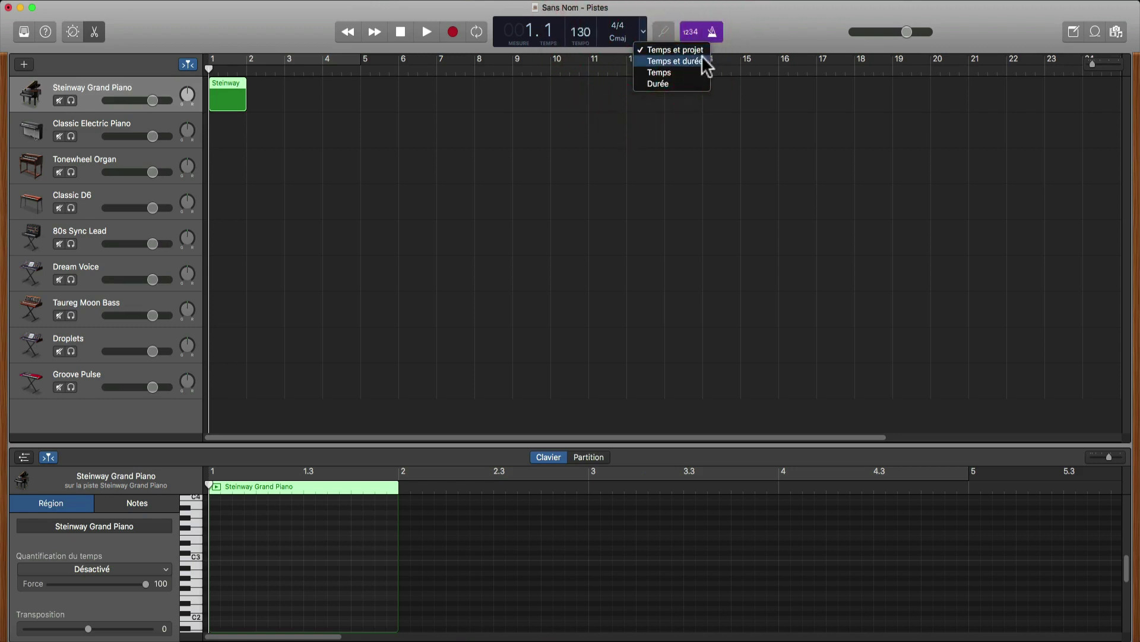
{"action": "left_click", "coordinate": [663, 8]}
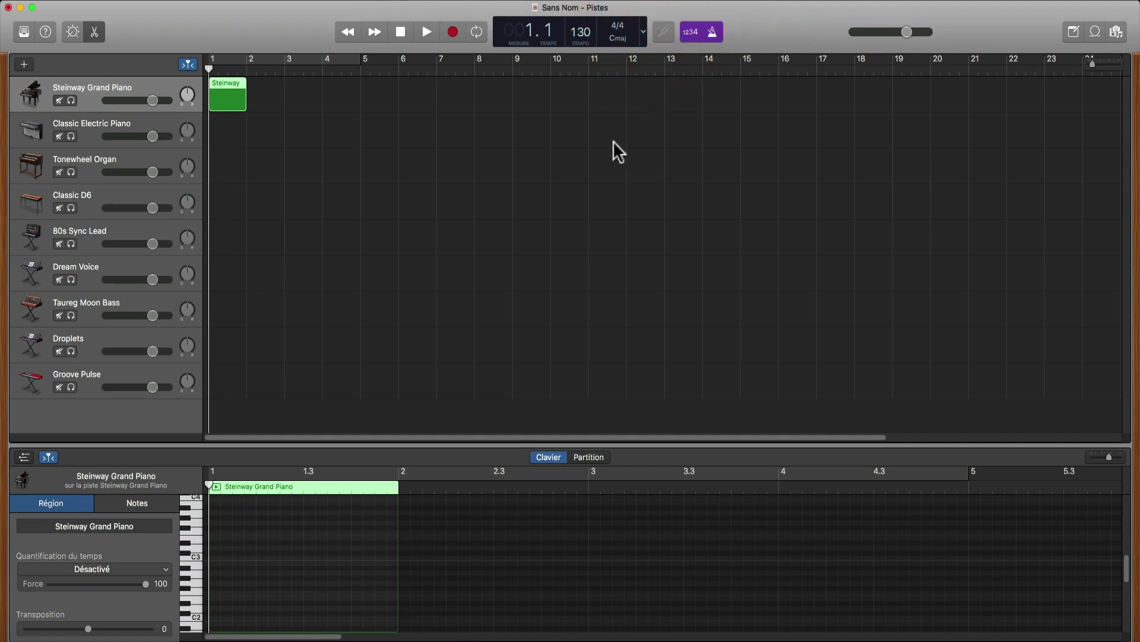
- Toggle the count-in and the metronome off and on several times, leaving both enabled
{"action": "left_click", "coordinate": [692, 33]}
{"action": "left_click", "coordinate": [692, 33]}
{"action": "left_click", "coordinate": [713, 33]}
{"action": "key", "text": "k"}
{"action": "key", "text": "k"}
{"action": "key", "text": "k"}
- Show the Bloc-notes, switch to the loop browser, and look through its Instrument, Genre and Ambiances filters
{"action": "left_click", "coordinate": [1074, 33]}
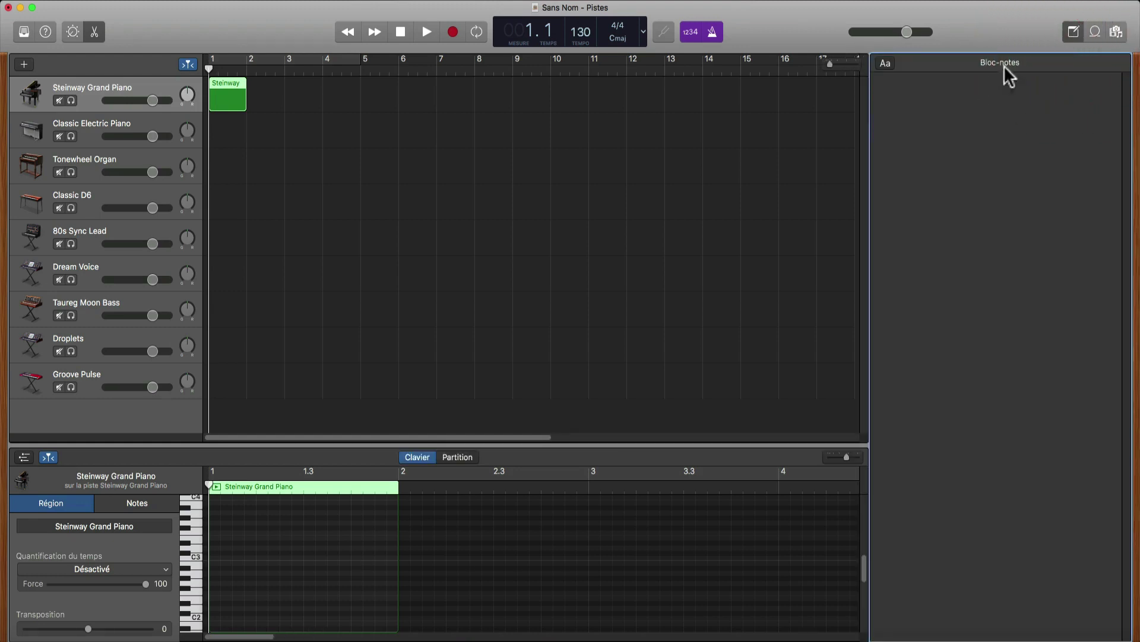
{"action": "left_click", "coordinate": [1095, 31]}
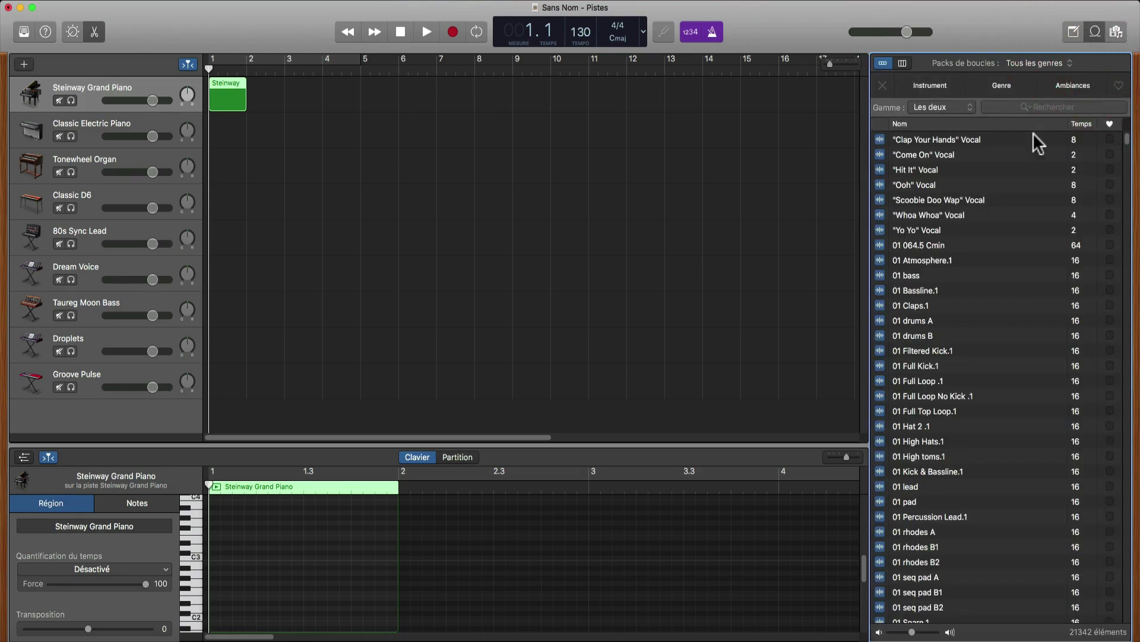
{"action": "left_click", "coordinate": [949, 89]}
{"action": "left_click", "coordinate": [1014, 87]}
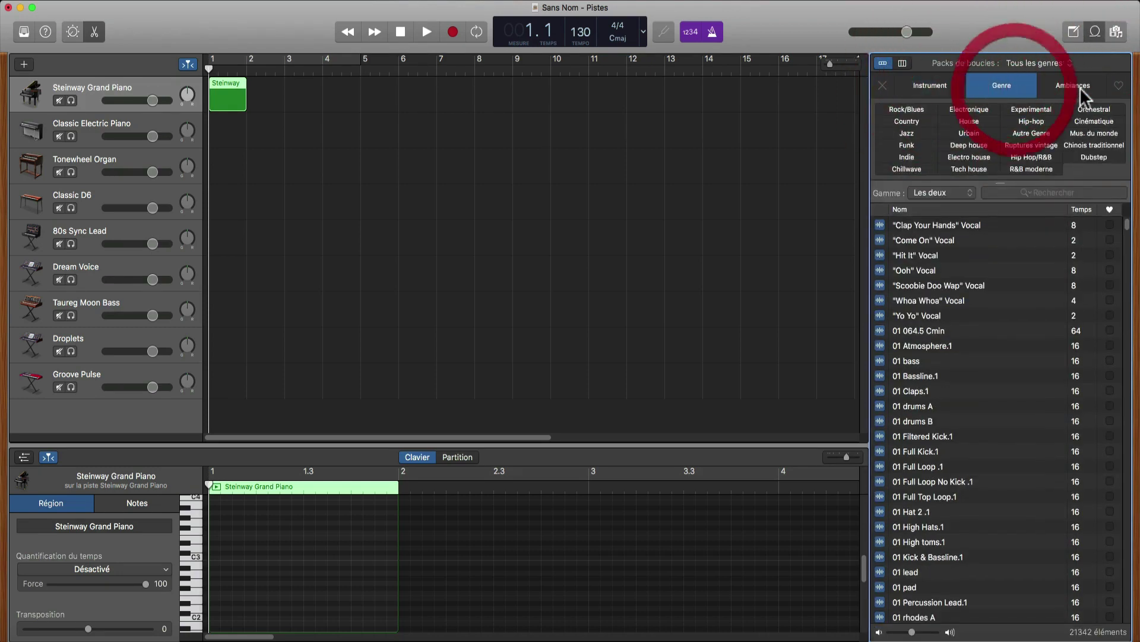
{"action": "left_click", "coordinate": [1091, 95]}
{"action": "left_click", "coordinate": [925, 88]}
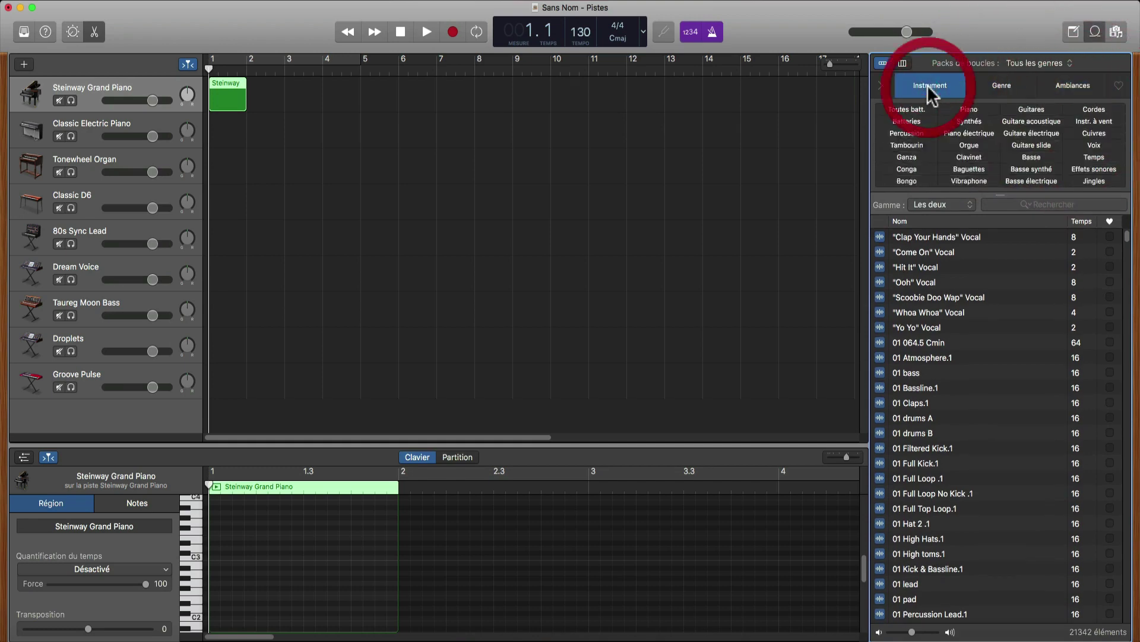
{"action": "left_click", "coordinate": [893, 85]}
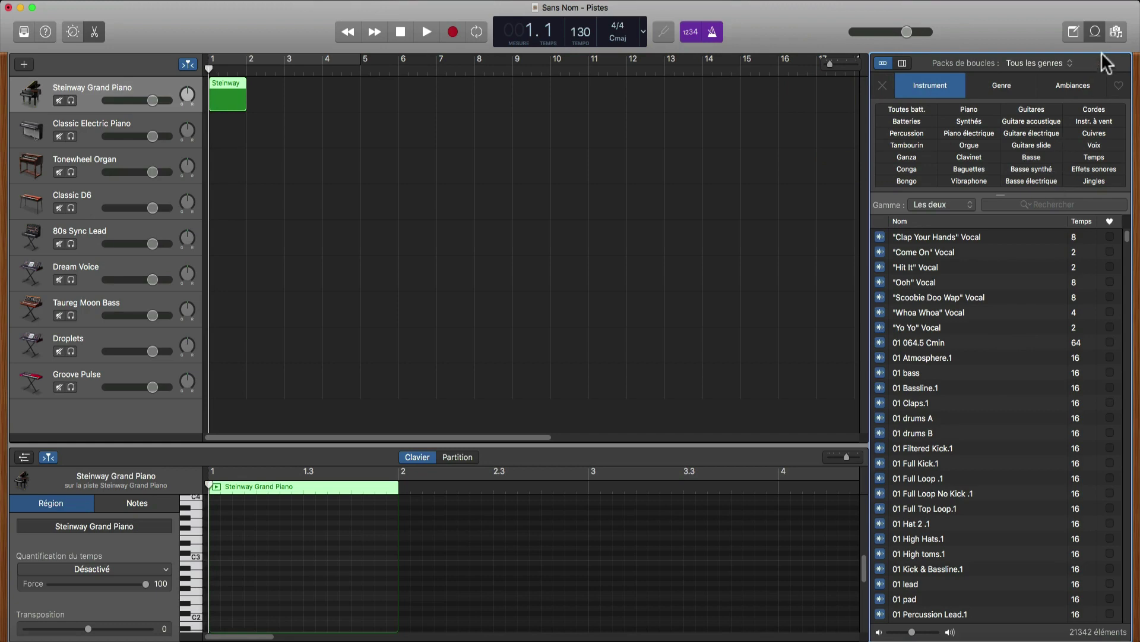
- Show the Navigateur multimédia, look through its Audio sources, including Logic and GarageBand, and its Films sources, and hide it
{"action": "left_click", "coordinate": [1115, 30]}
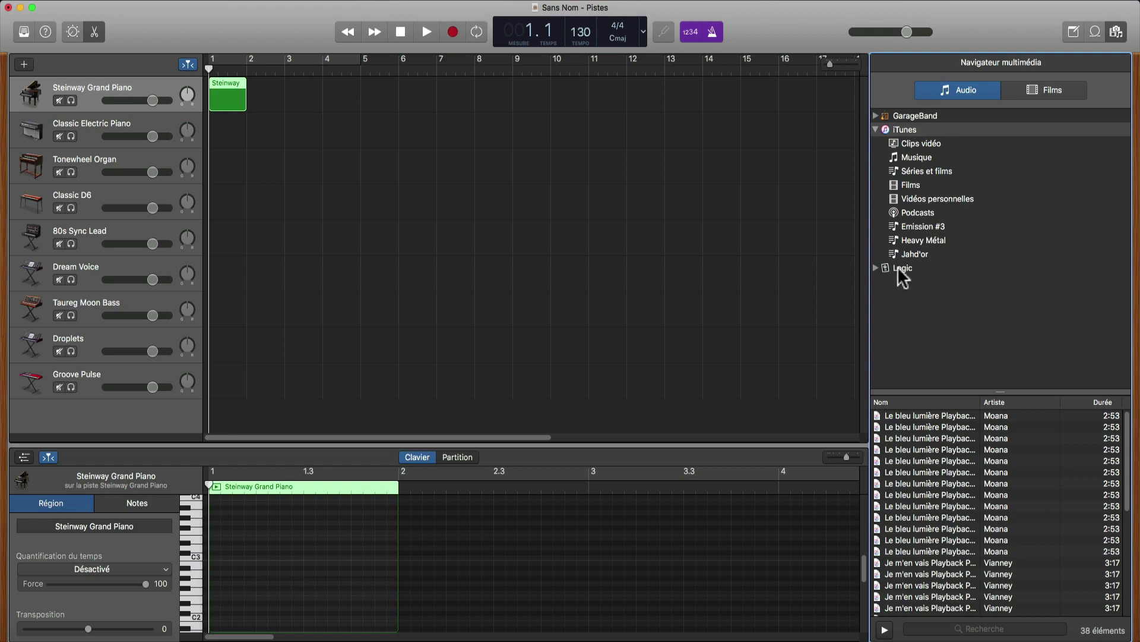
{"action": "left_click", "coordinate": [873, 265]}
{"action": "left_click", "coordinate": [873, 265]}
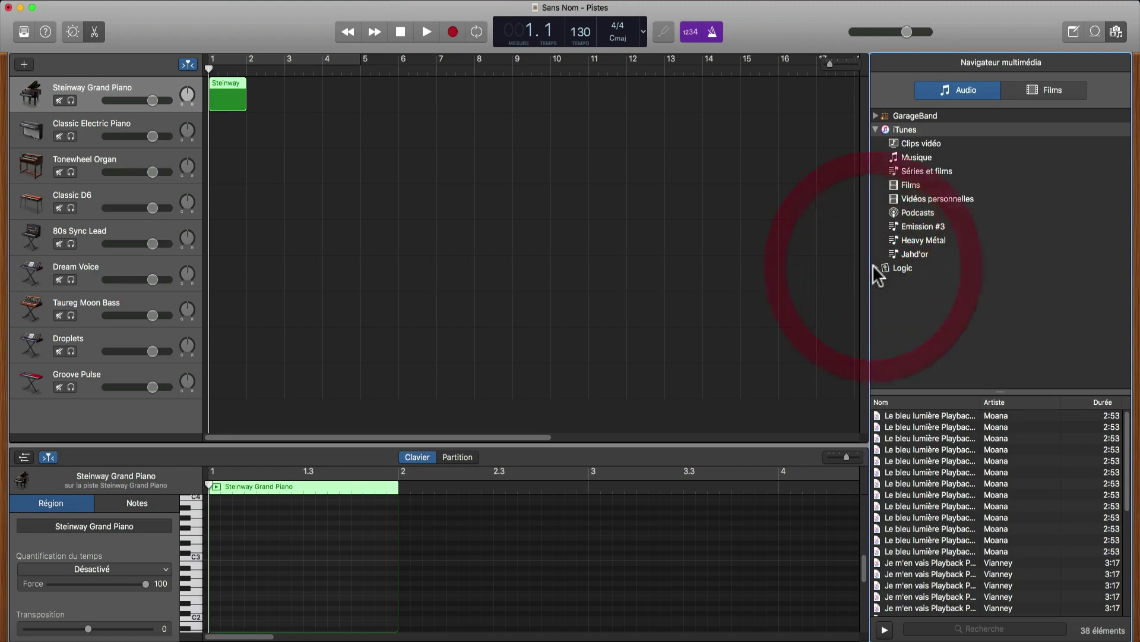
{"action": "left_click", "coordinate": [962, 92]}
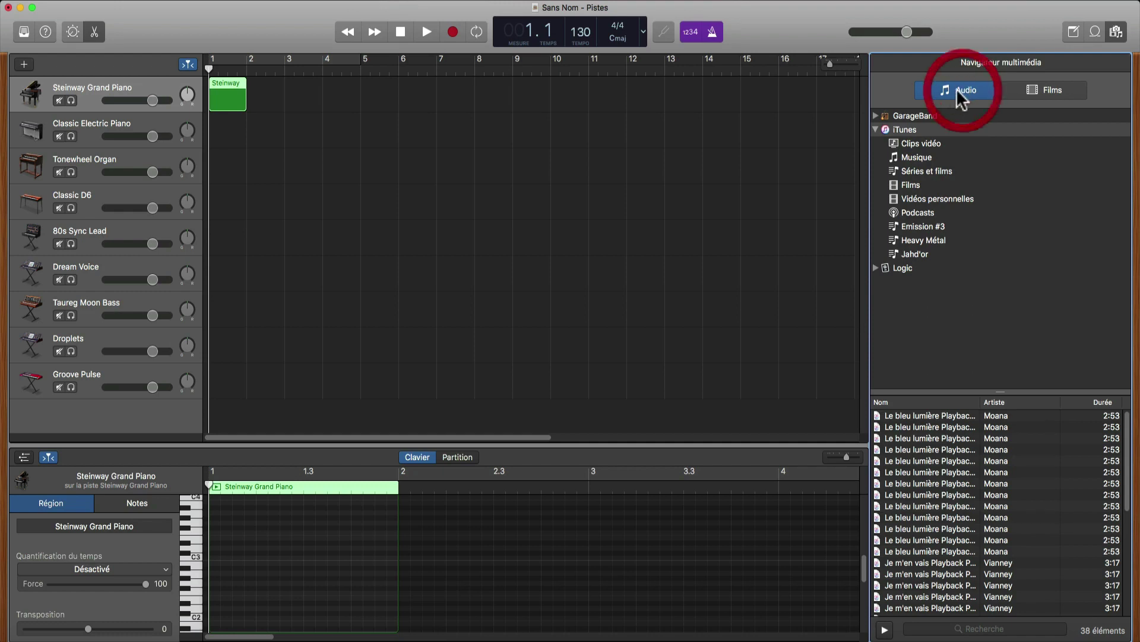
{"action": "left_click", "coordinate": [875, 115]}
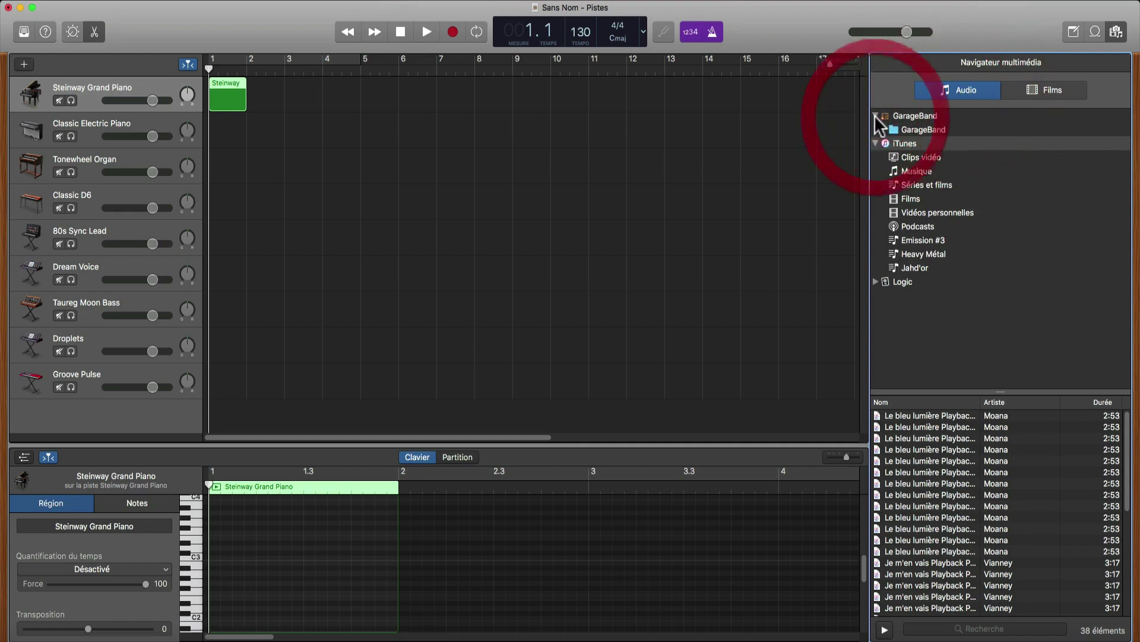
{"action": "left_click", "coordinate": [1044, 91]}
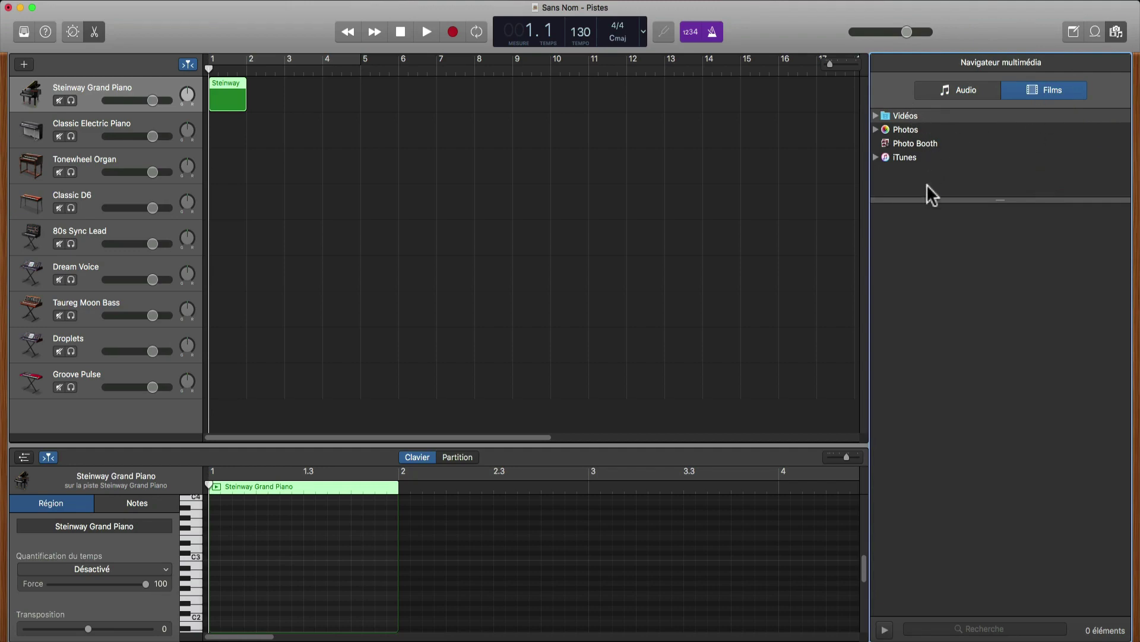
{"action": "key", "text": "f"}
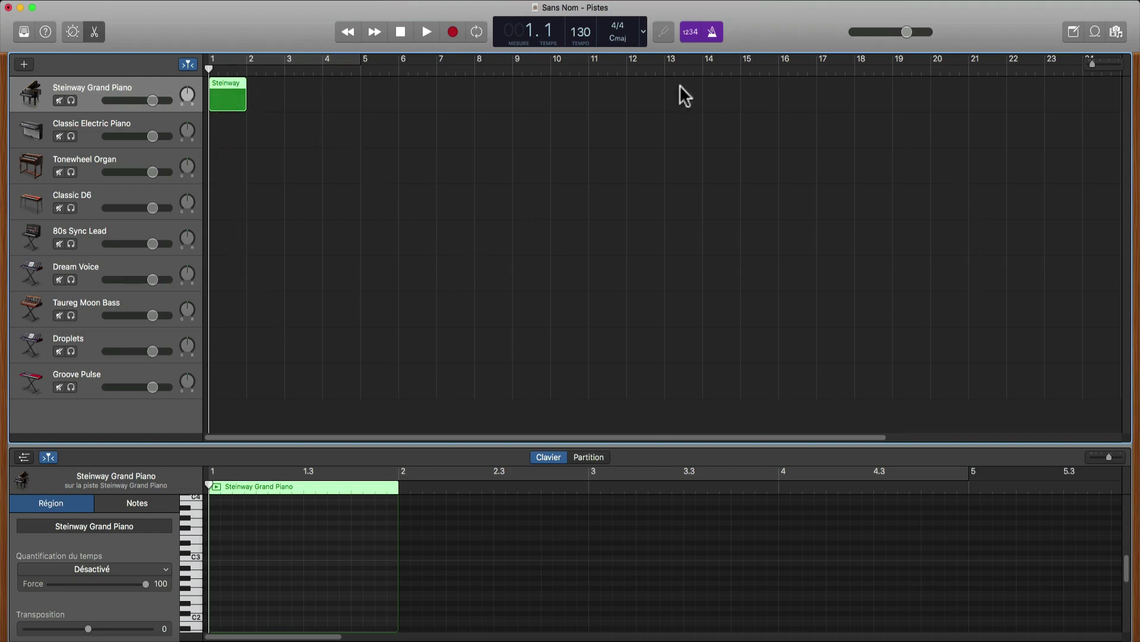
- Select the Steinway Grand Piano region and move the playhead to the start of measure 4
{"action": "left_click", "coordinate": [224, 84]}
{"action": "left_click", "coordinate": [323, 72]}
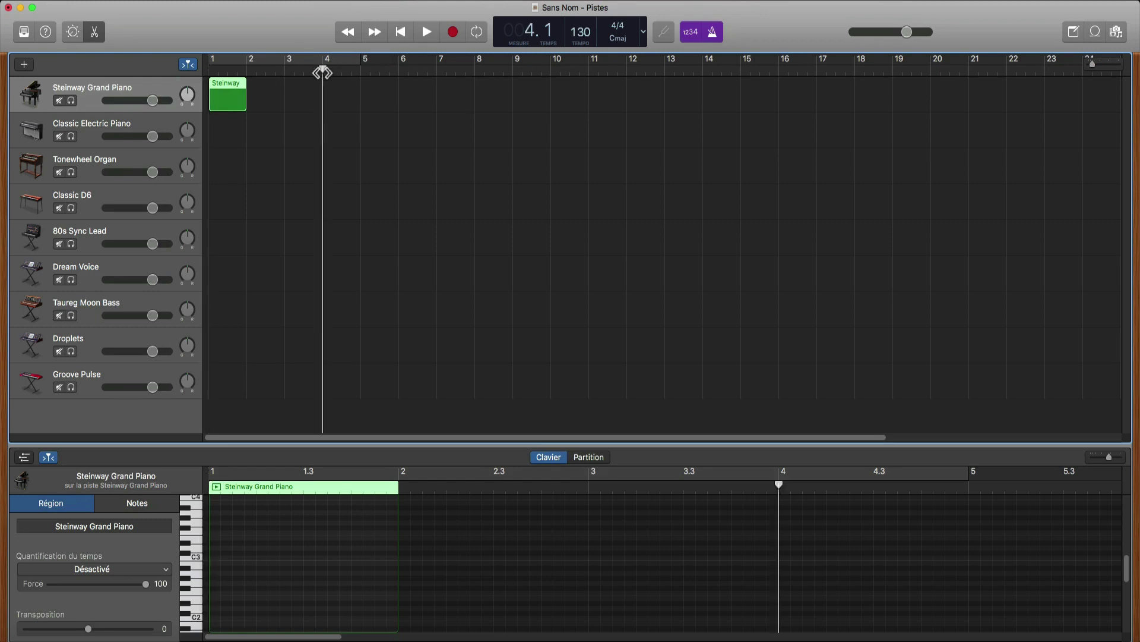